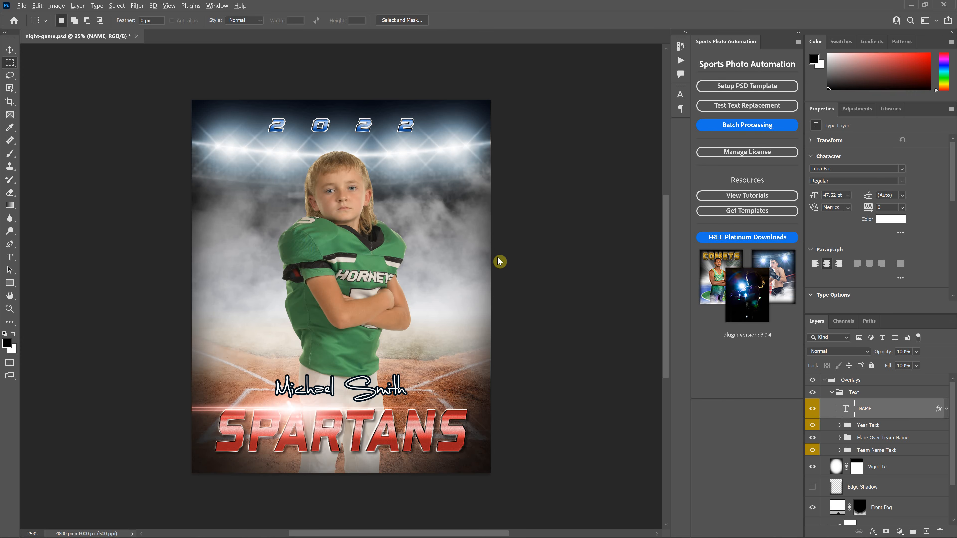
- Switch to the browser and open the Dynamic PSD Templates tutorials page on the Pixnub website
key("alt+Tab")
scroll(440, 220, "up", 10)
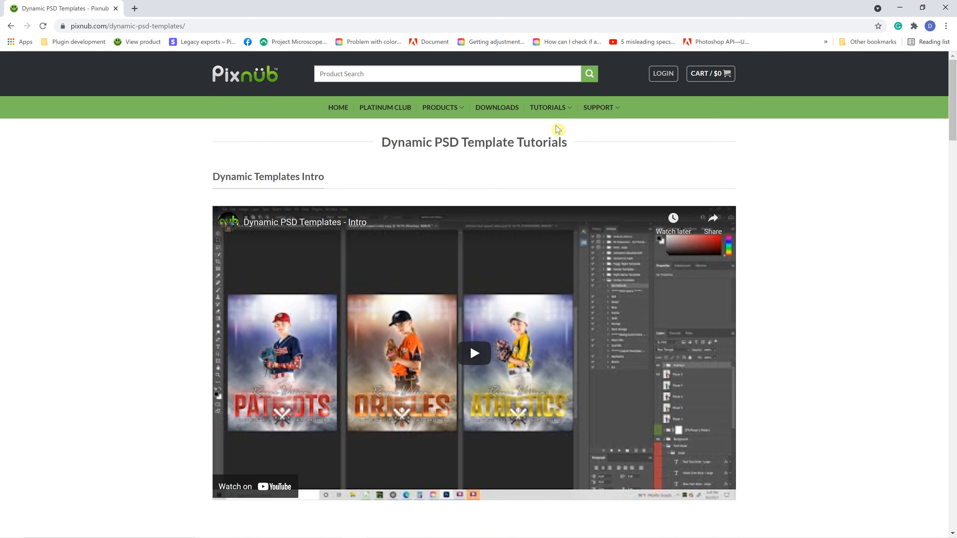
left_click(570, 110)
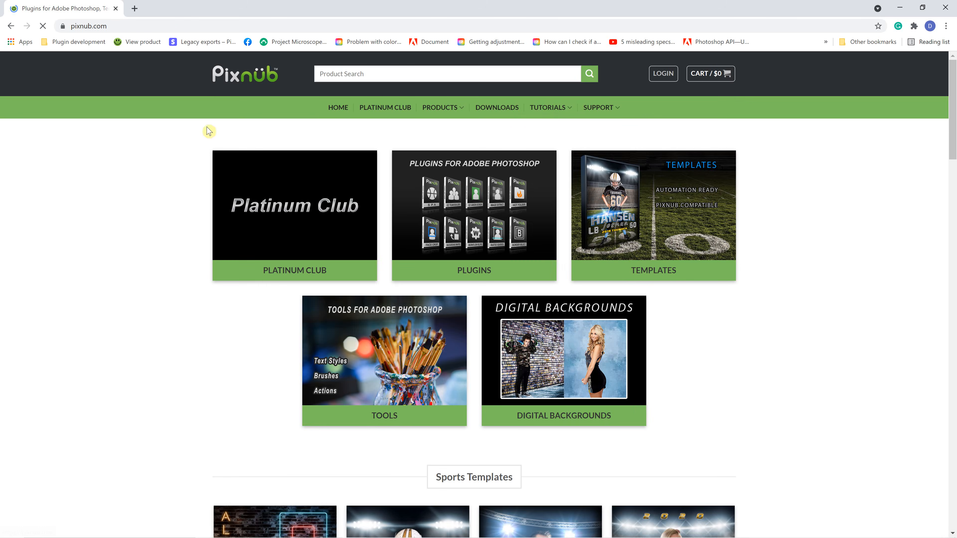
mouse_move(564, 110)
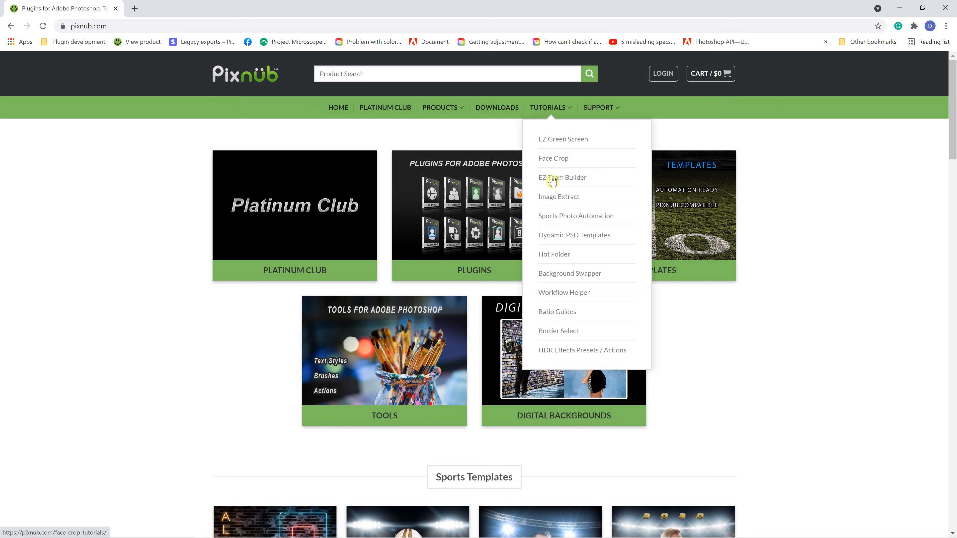
left_click(599, 236)
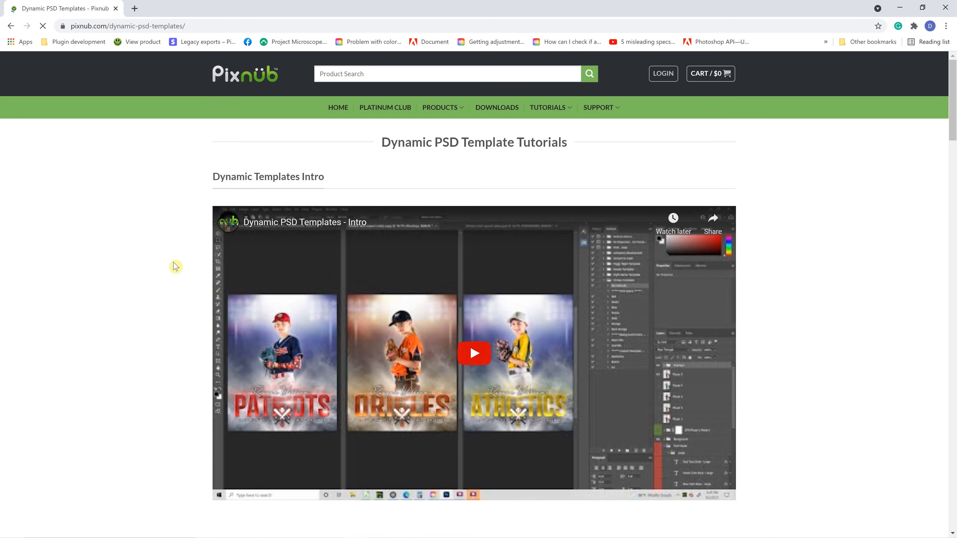
- Look through the video lessons listed on the Dynamic PSD Template Tutorials page
scroll(176, 266, "down", 2)
scroll(177, 265, "down", 5)
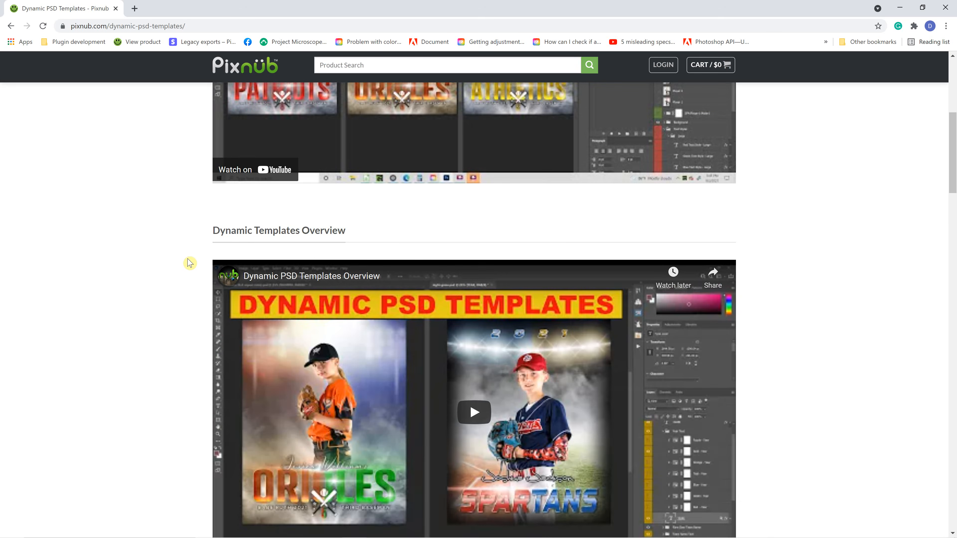
scroll(188, 260, "down", 5)
scroll(198, 260, "down", 10)
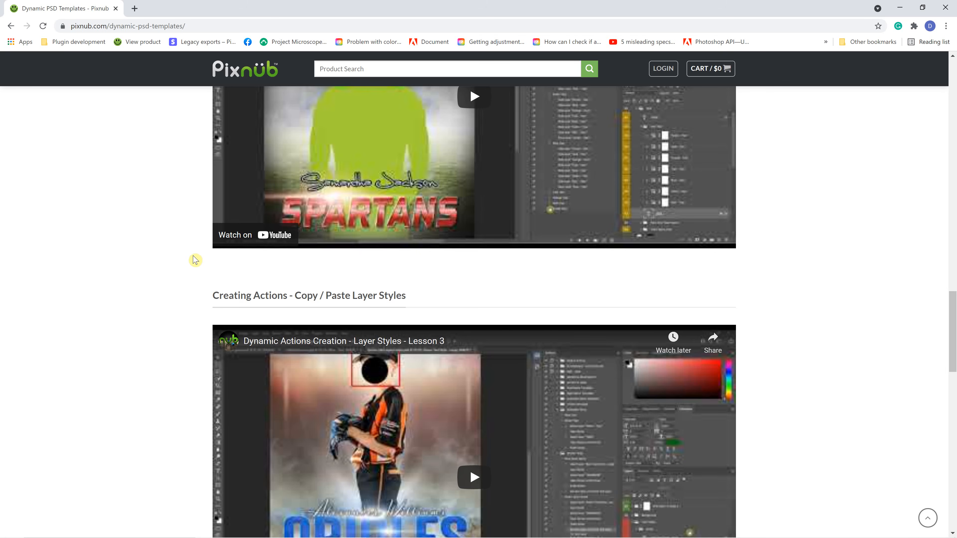
scroll(286, 294, "down", 5)
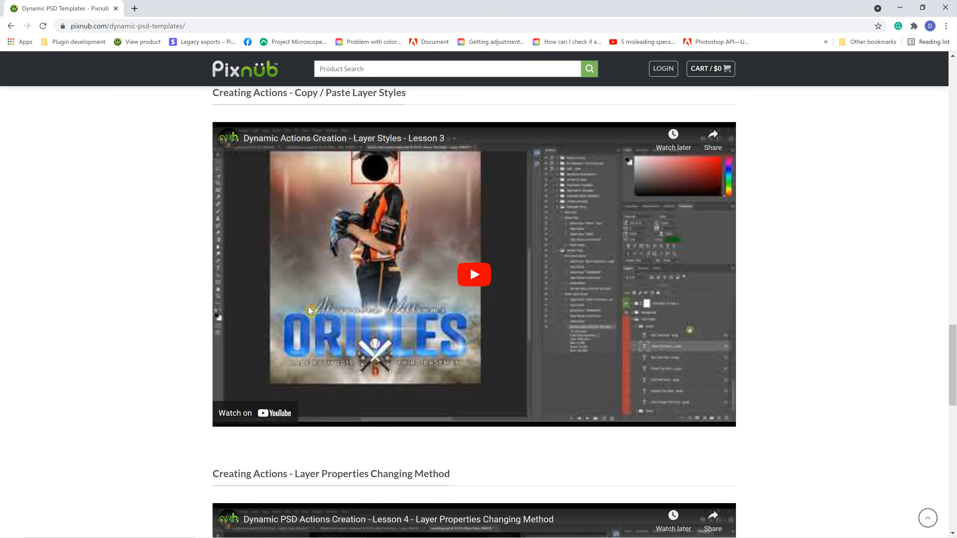
scroll(306, 311, "down", 15)
scroll(310, 313, "up", 11)
scroll(758, 331, "up", 20)
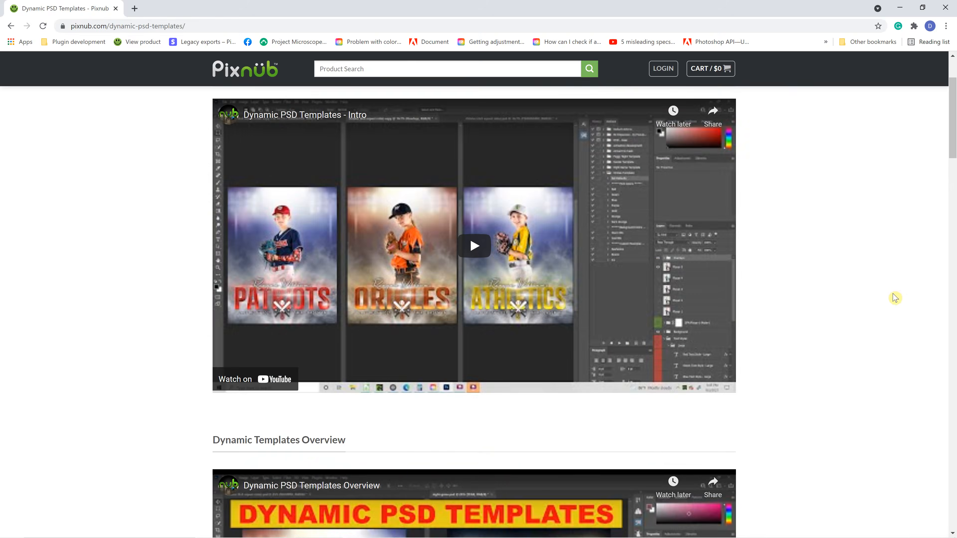
scroll(835, 299, "up", 3)
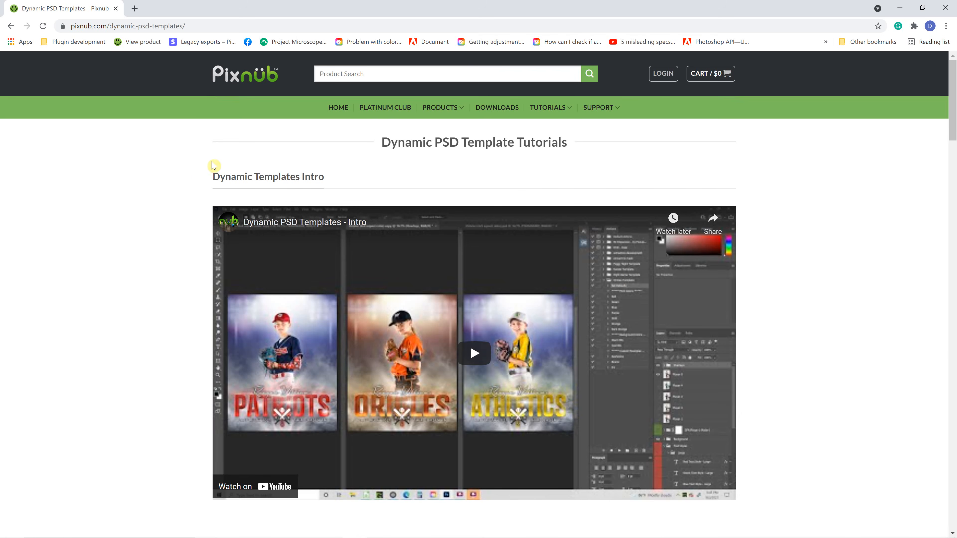
- Switch back to Photoshop and run the Hornets Football action from the Night Game Template set on night-game.psd
key("alt+Tab")
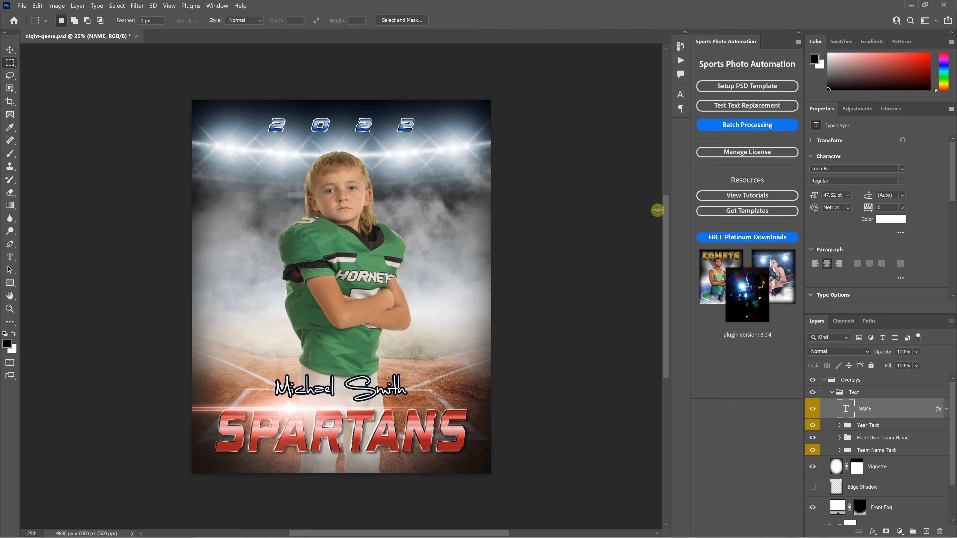
left_click(679, 63)
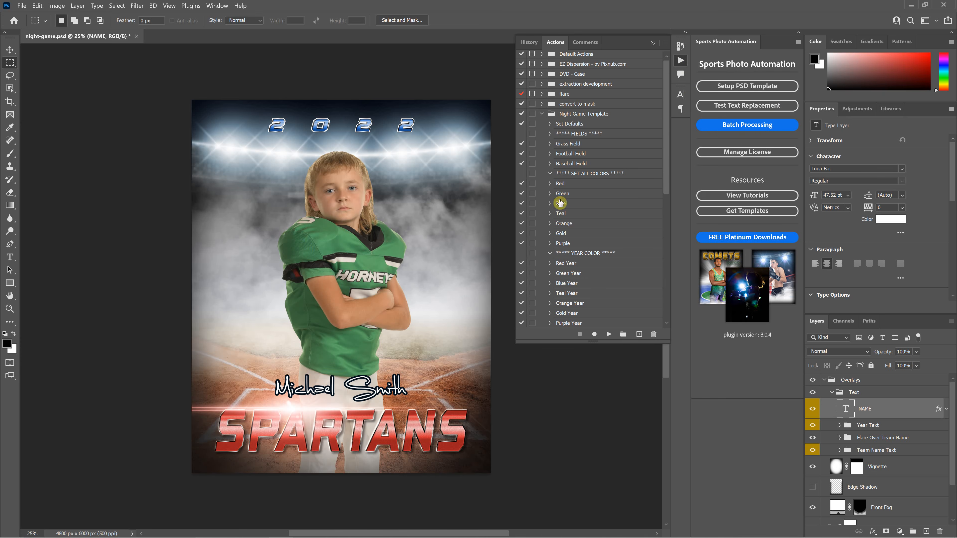
scroll(582, 120, "up", 1)
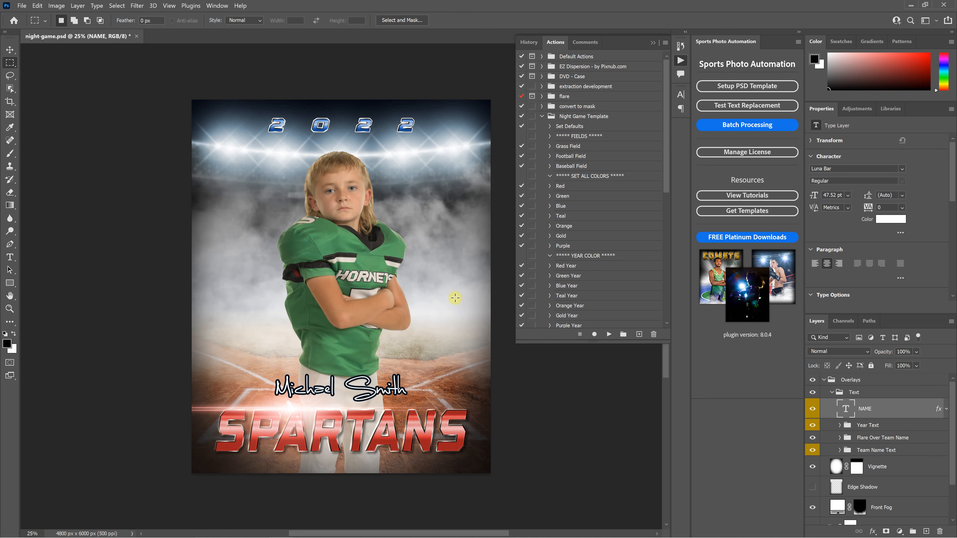
scroll(576, 147, "down", 1)
scroll(576, 147, "down", 5)
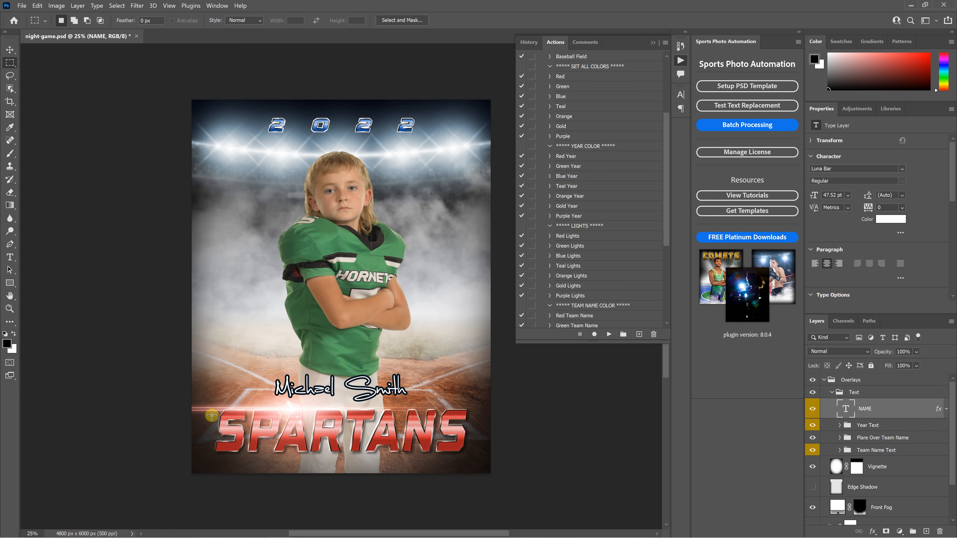
scroll(569, 177, "down", 5)
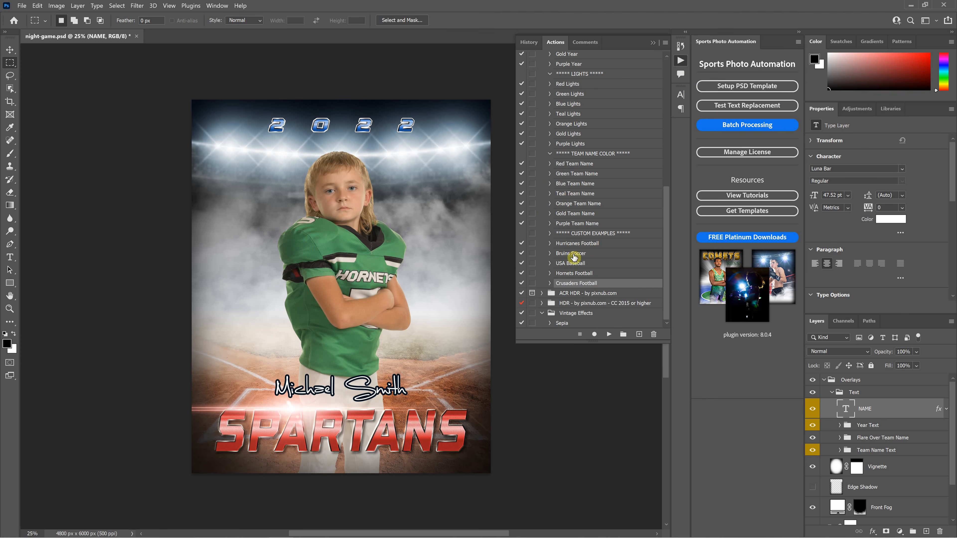
left_click(569, 274)
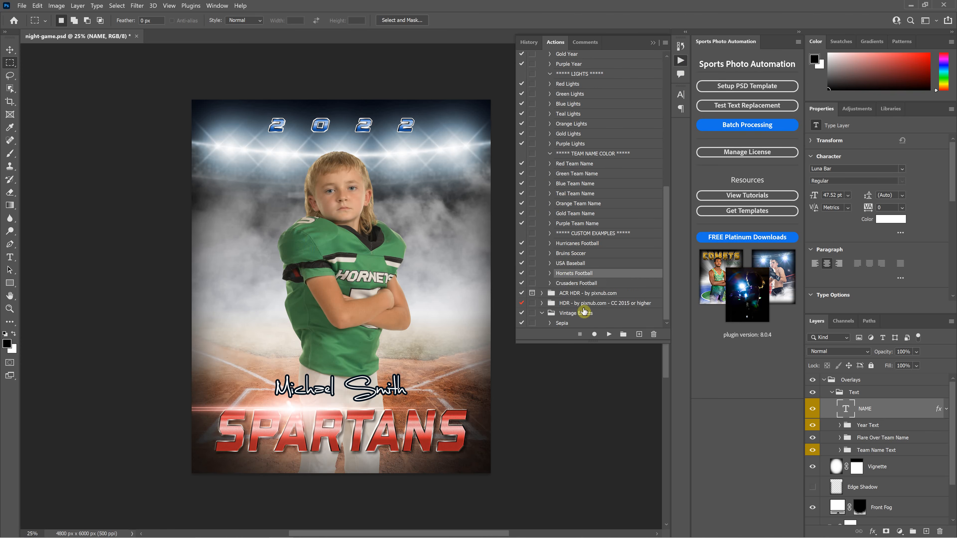
left_click(608, 335)
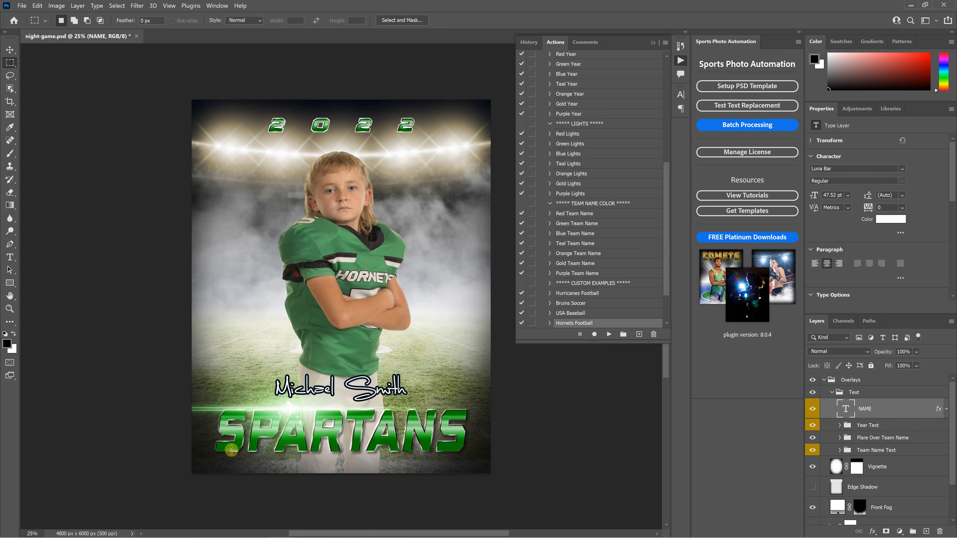
- Run the Crusaders Football action from the Night Game Template set on the poster
scroll(574, 253, "down", 2)
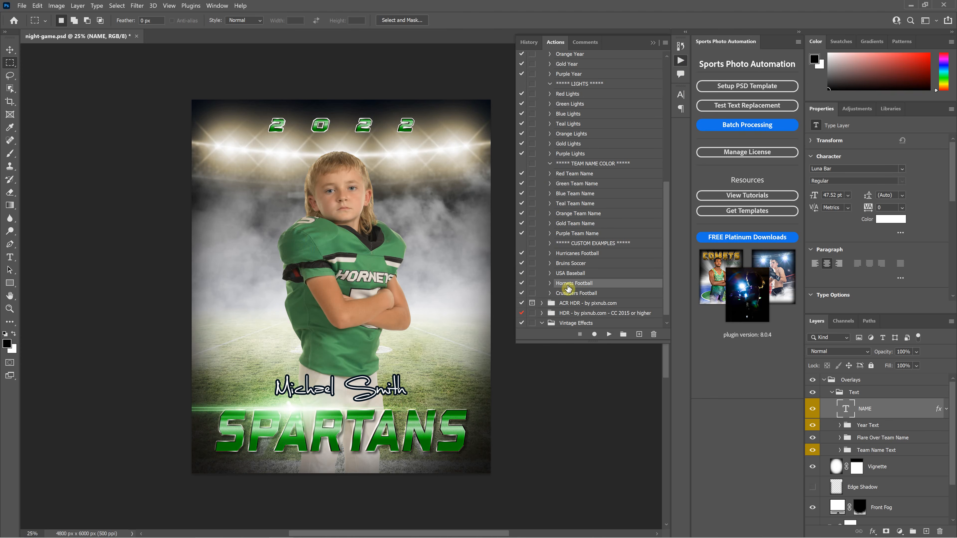
left_click(574, 293)
left_click(612, 333)
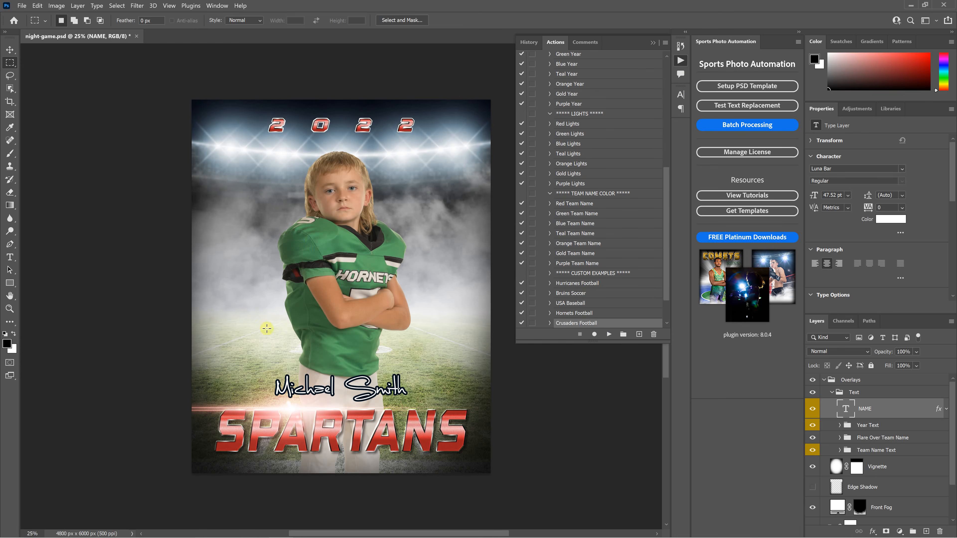
- Collapse the Night Game Template action set and close night-game.psd without saving the changes
scroll(566, 121, "up", 6)
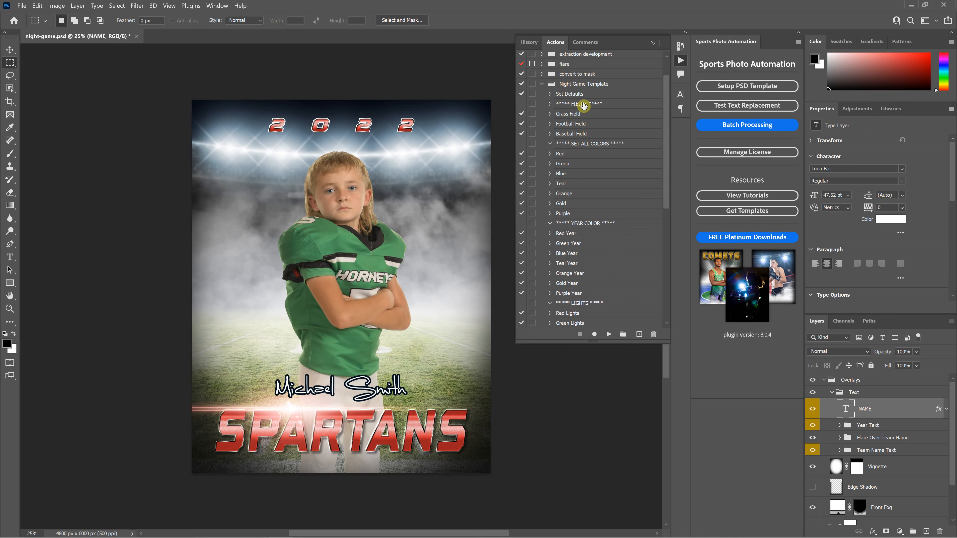
scroll(584, 106, "up", 2)
left_click(541, 116)
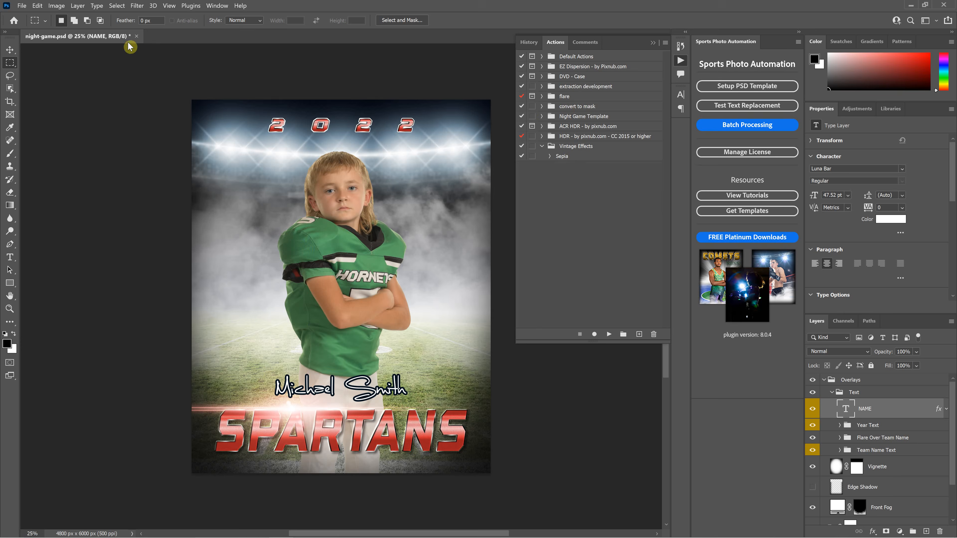
left_click(136, 36)
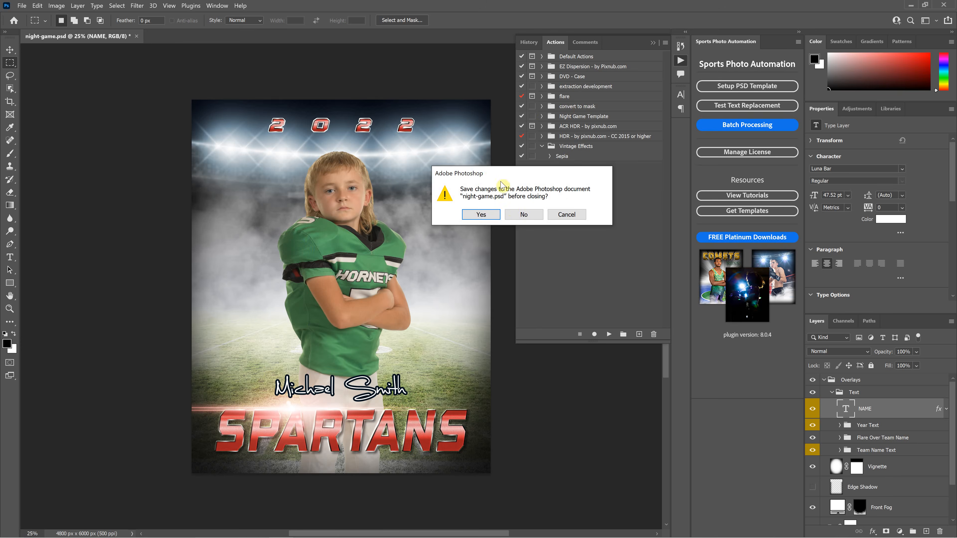
left_click(516, 214)
- Switch to actions-tutorials.csv in LibreOffice Calc and examine the Post Action 1 column's header and first entry
key("alt+Tab")
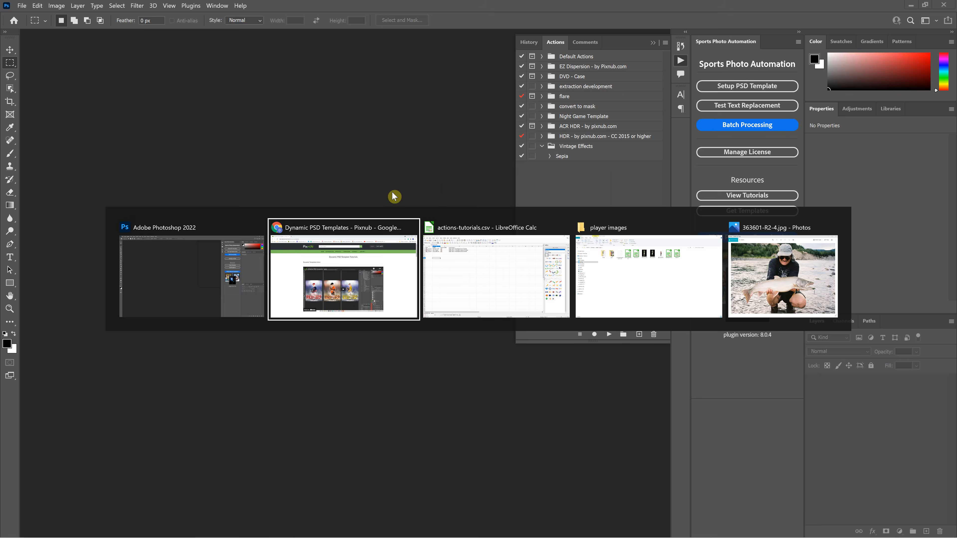
key("Tab")
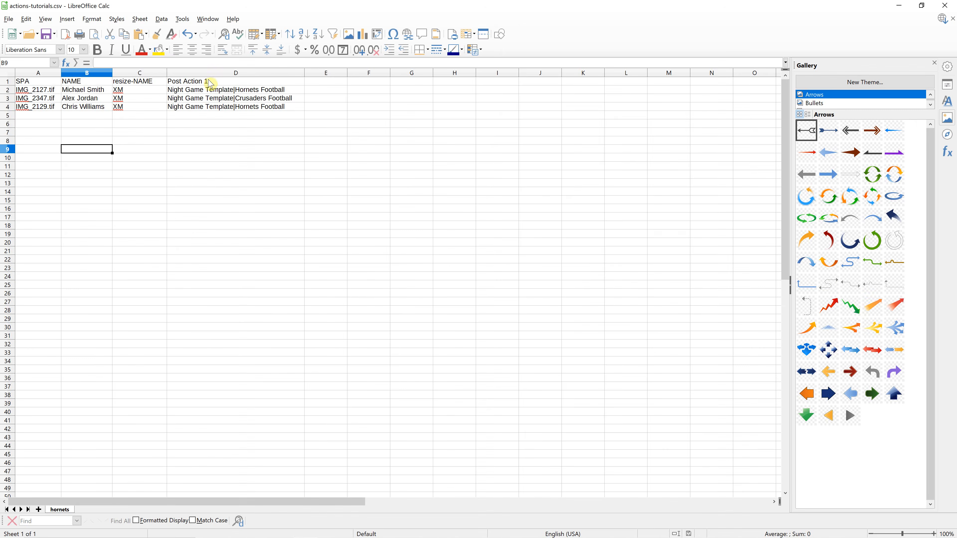
left_click(192, 74)
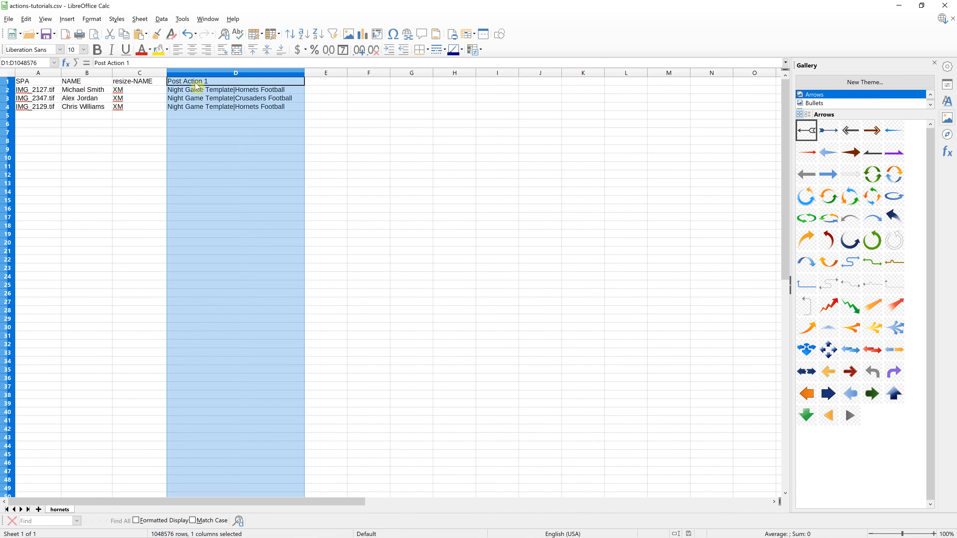
left_click(197, 84)
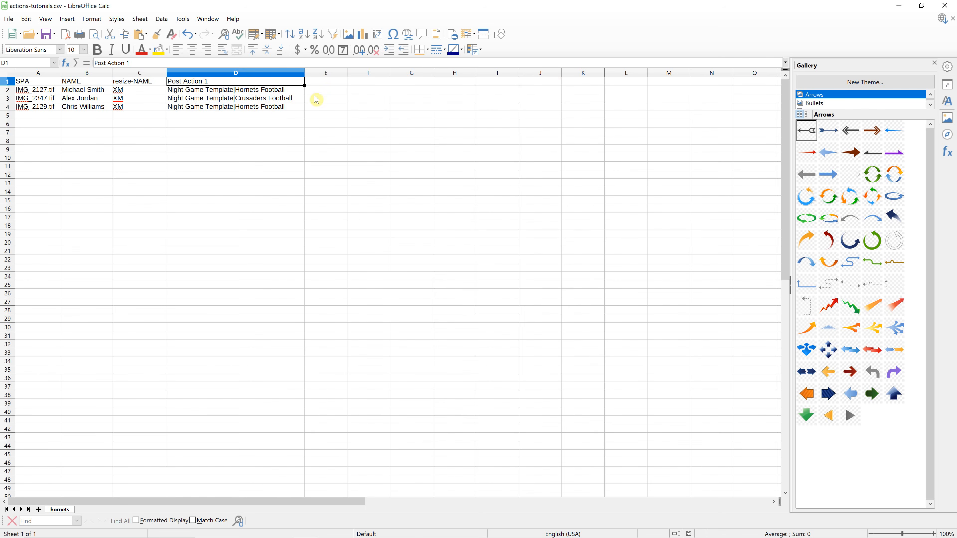
left_click(195, 89)
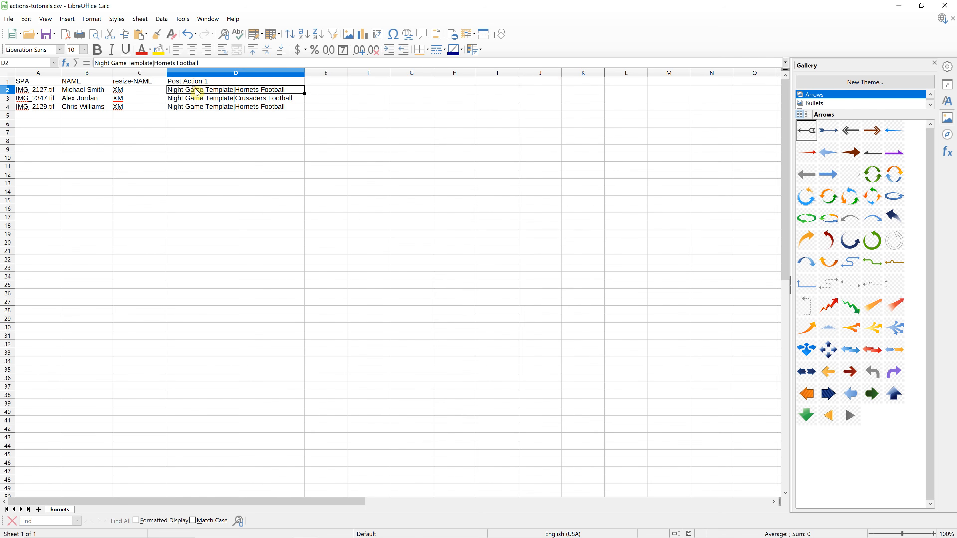
left_click(199, 82)
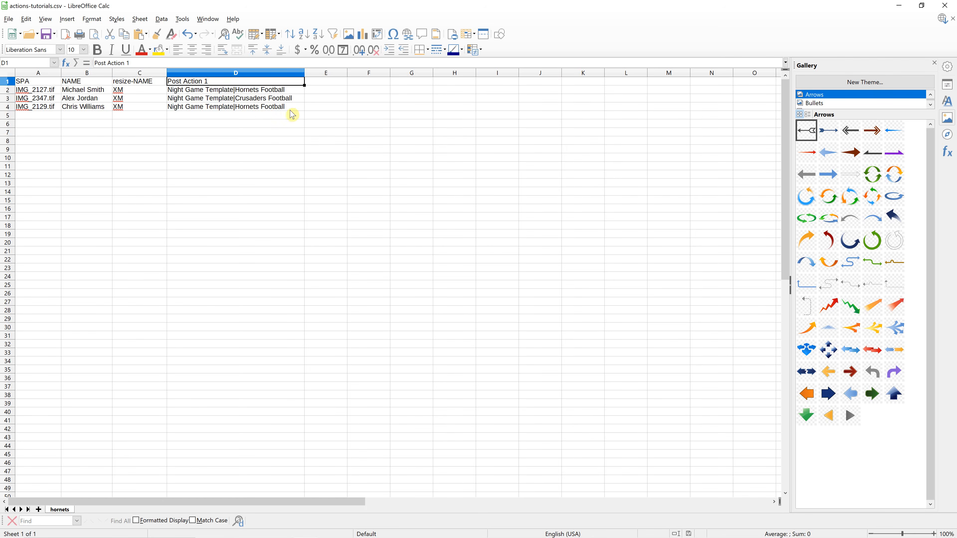
- Return to Photoshop, collapse the actions list and open the Sports Photo Automation batch processing settings
key("alt+Tab")
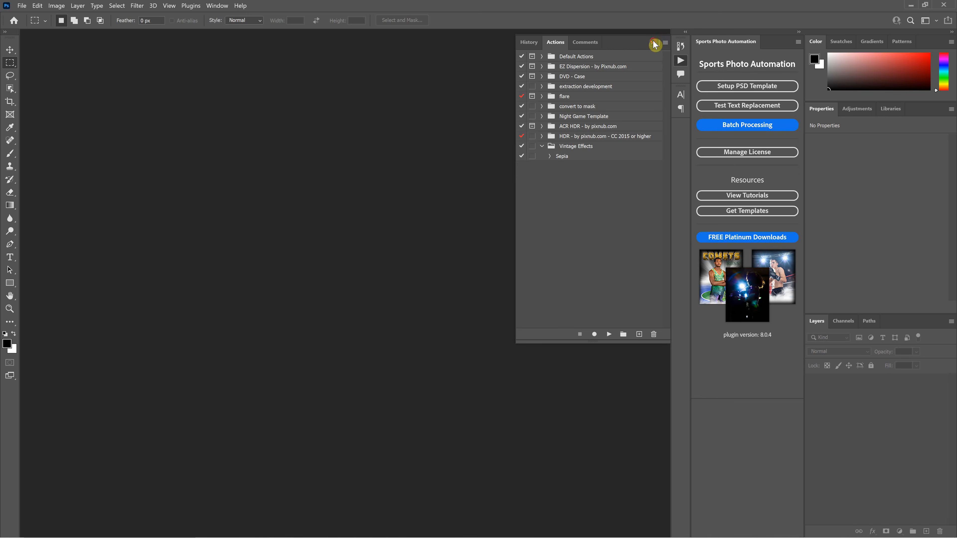
left_click(653, 42)
left_click(725, 126)
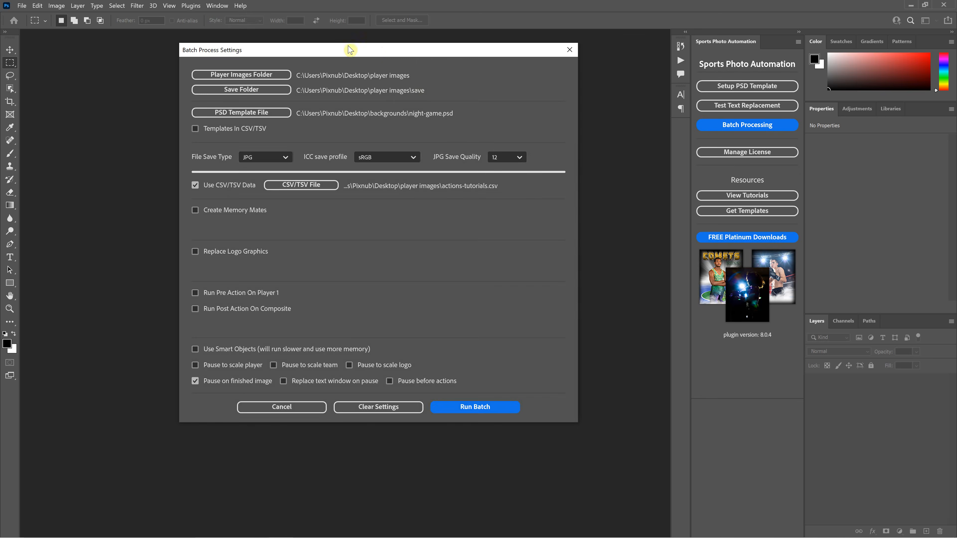
left_click_drag(395, 47, 468, 50)
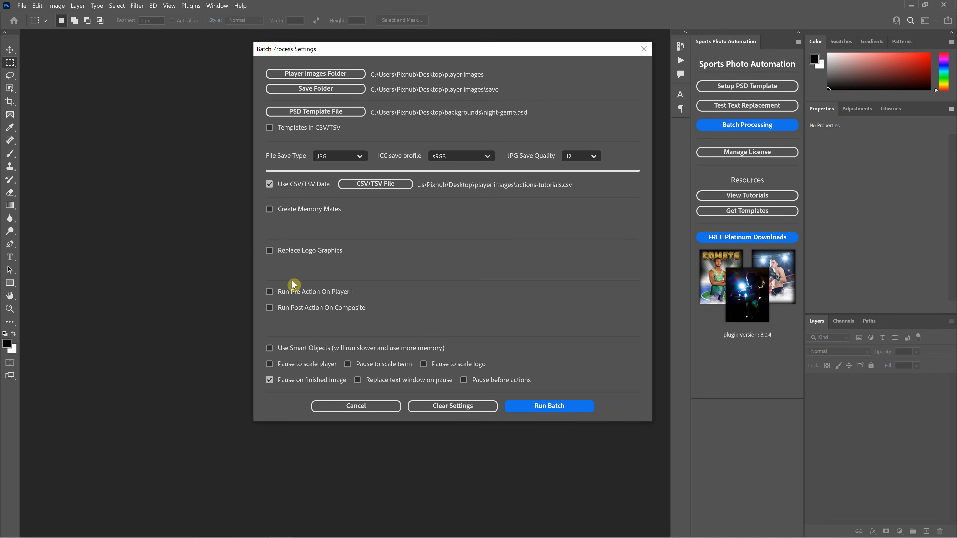
left_click(270, 290)
left_click(270, 307)
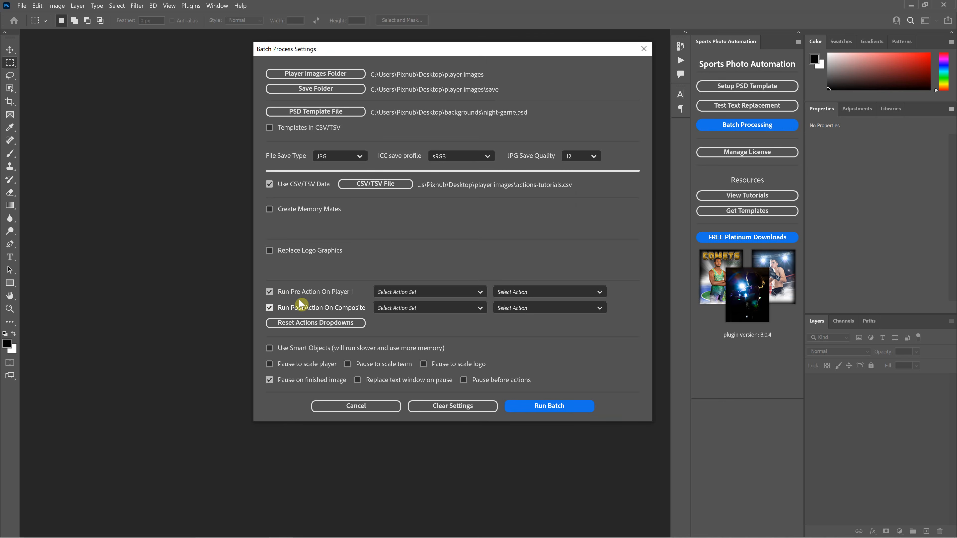
left_click(270, 291)
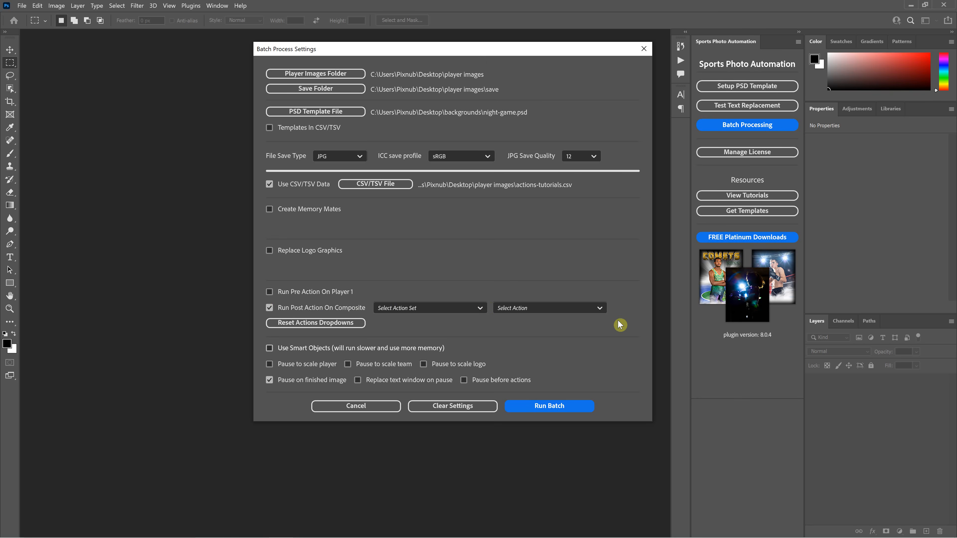
left_click(294, 309)
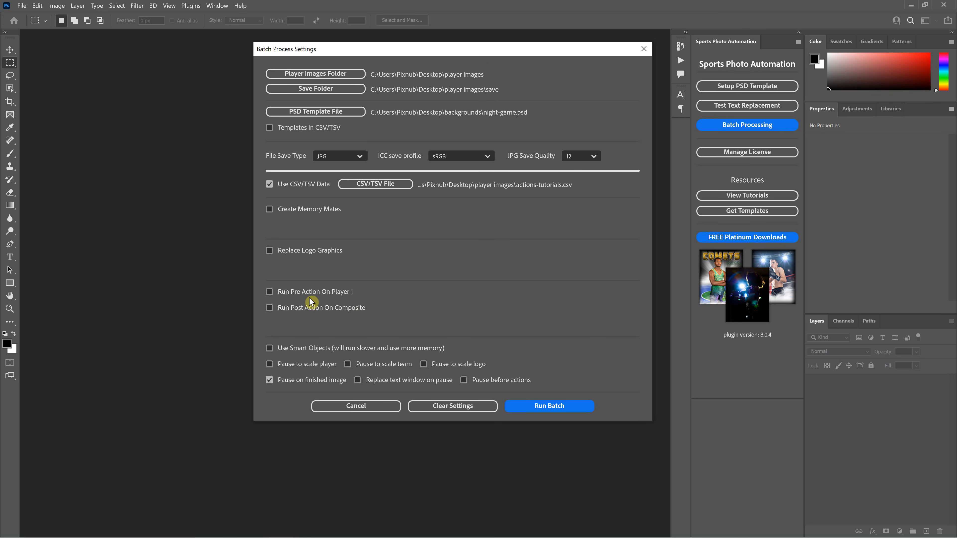
- Switch to the CSV data in Calc and compare the action set and action names assigned to each player image
key("alt+Tab")
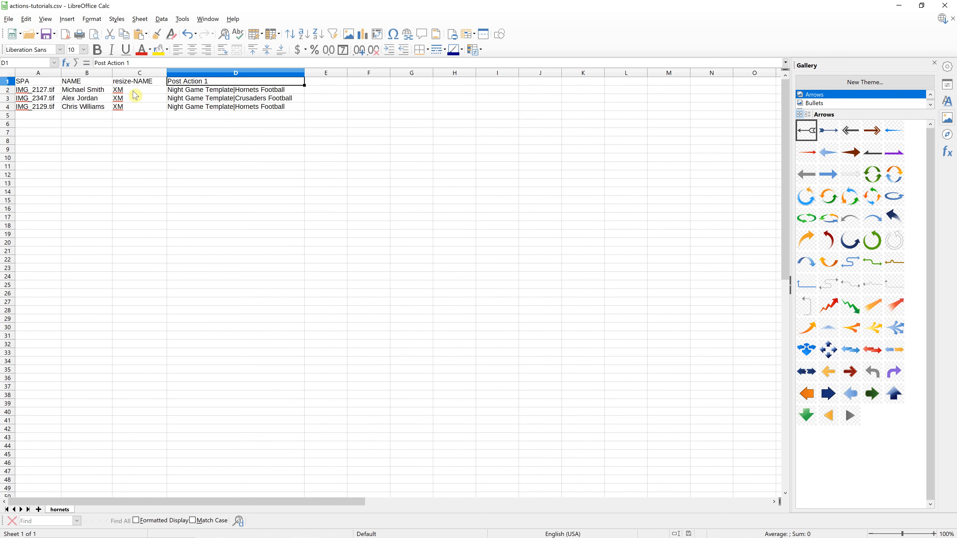
left_click(200, 91)
left_click(220, 105)
left_click(224, 90)
left_click(230, 101)
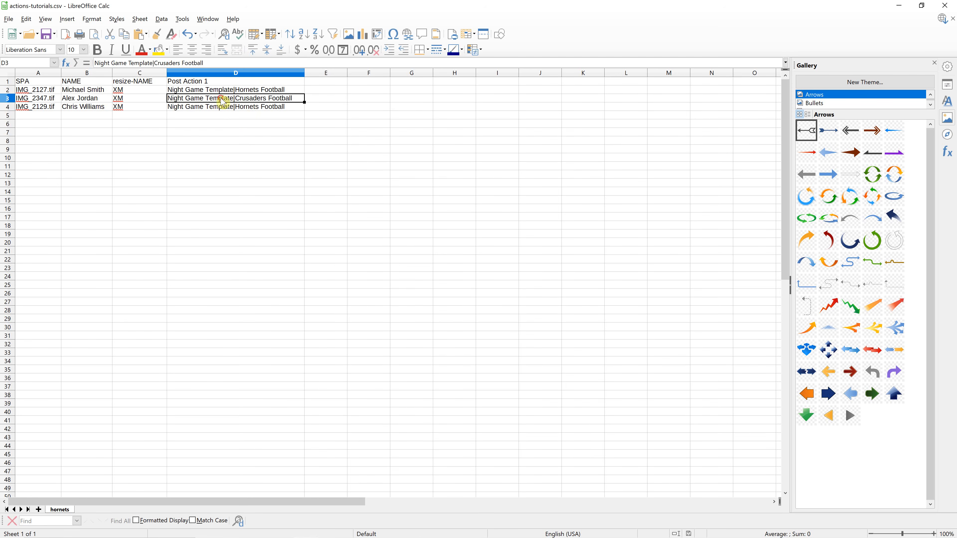
- Check the Post Action 1 entries of the player rows and highlight the action set name Night Game Template in cell D2
left_click(231, 107)
left_click(241, 90)
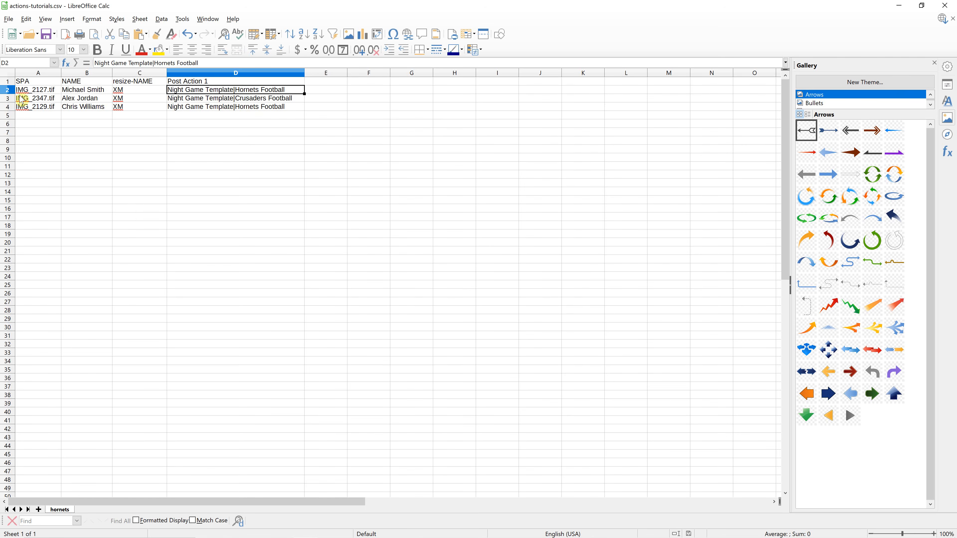
left_click(81, 108)
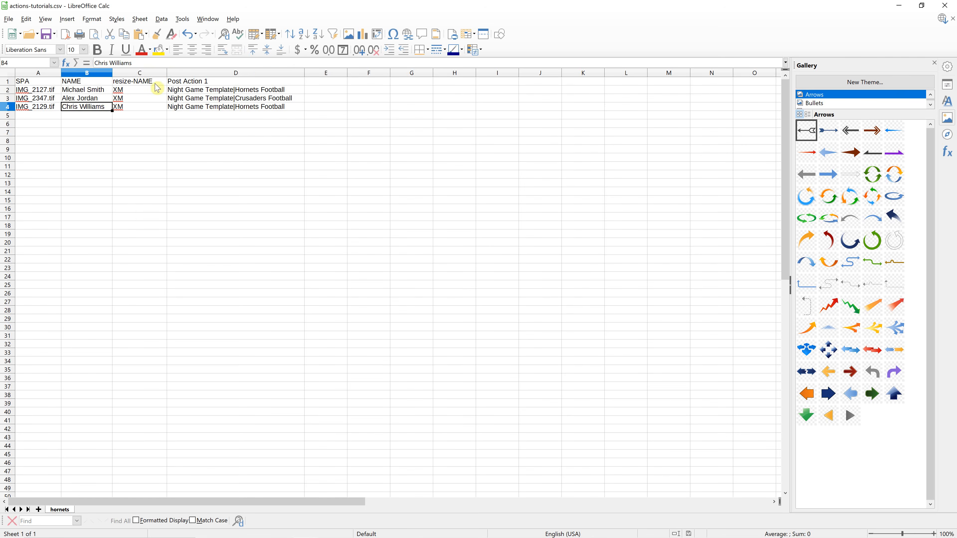
triple_click(200, 89)
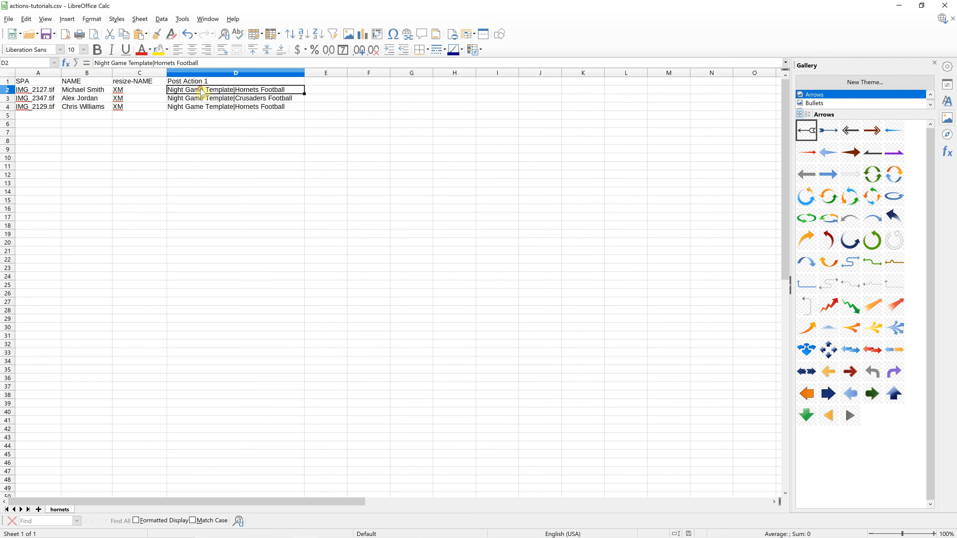
double_click(230, 90)
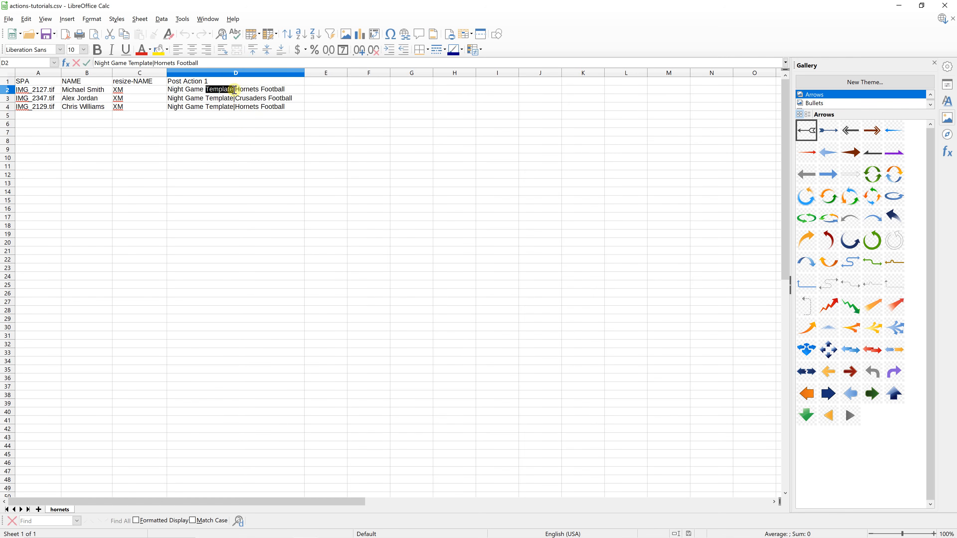
left_click(235, 96)
left_click(223, 89)
double_click(225, 93)
left_click_drag(233, 91, 173, 92)
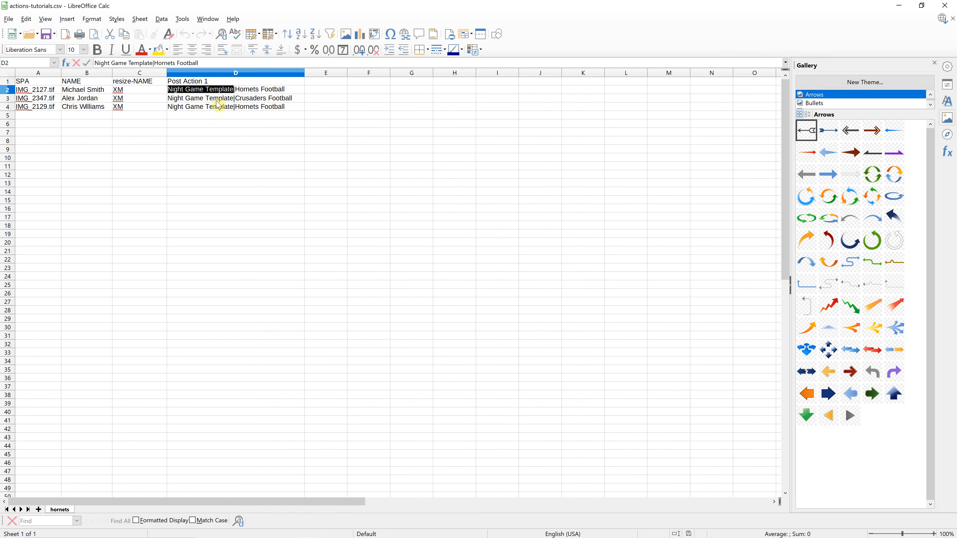
- Return to Photoshop, cancel the batch process settings and examine the actions inside the Night Game Template set
key("alt+Tab")
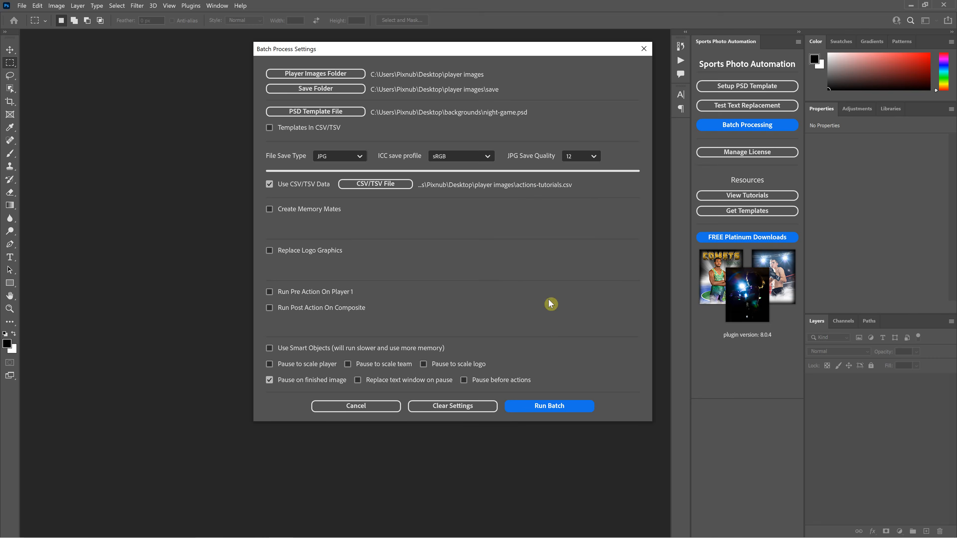
left_click(362, 404)
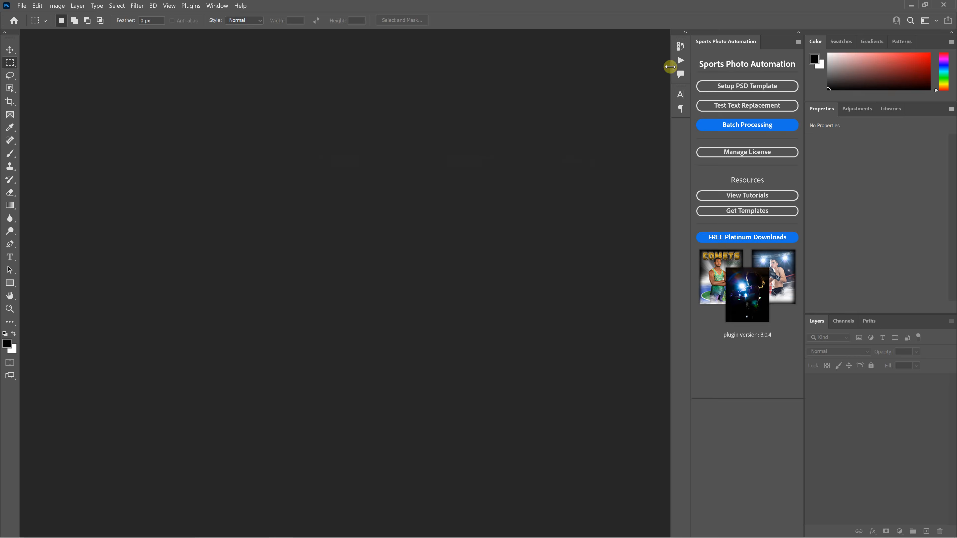
left_click(680, 64)
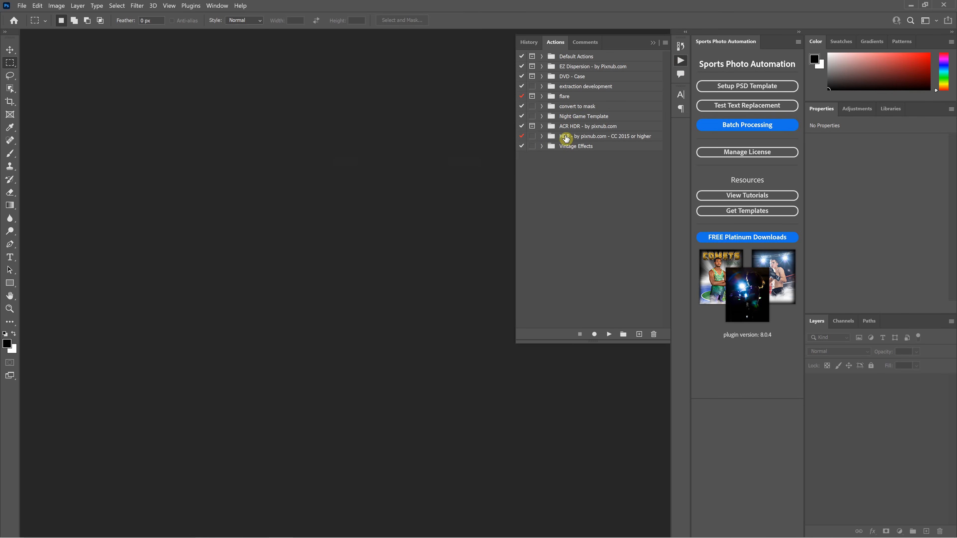
double_click(578, 117)
left_click(611, 116)
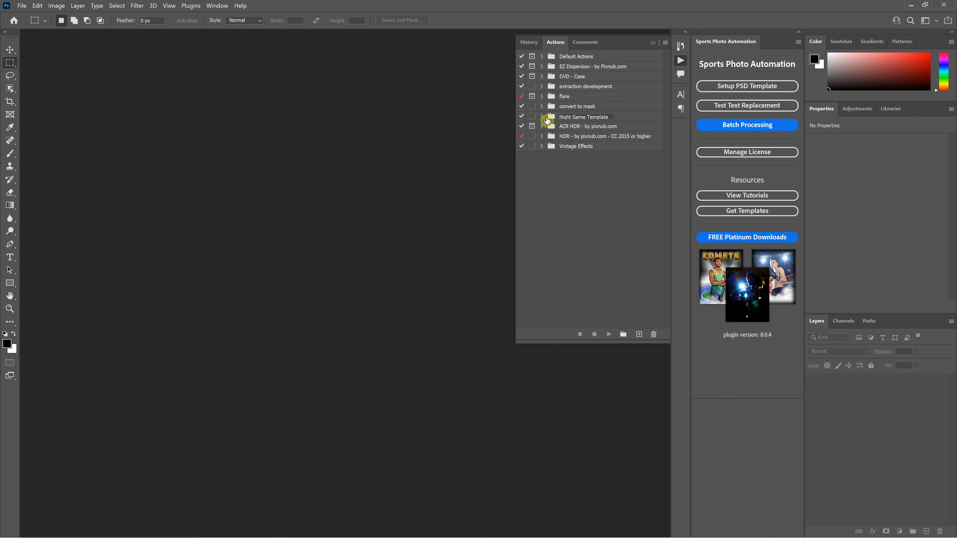
left_click(539, 119)
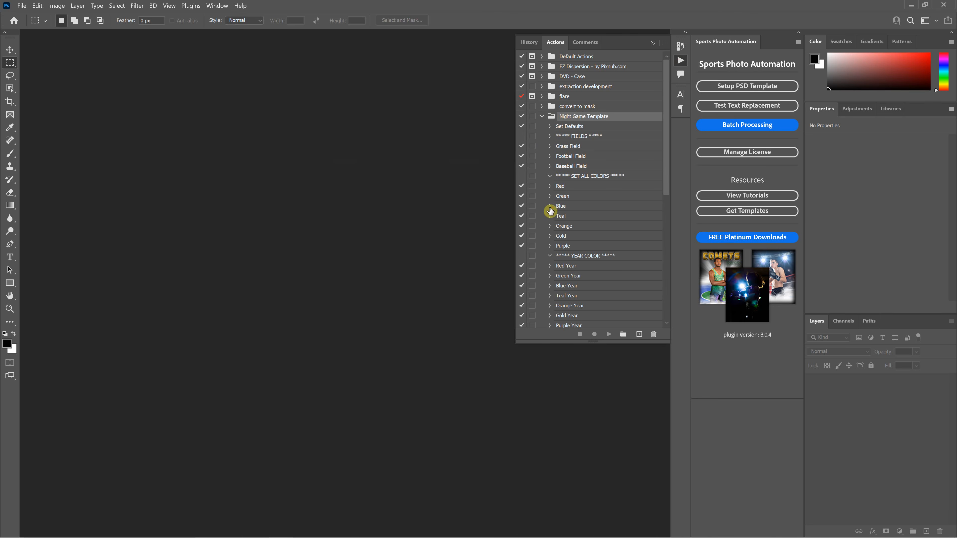
scroll(553, 208, "down", 3)
scroll(553, 208, "down", 4)
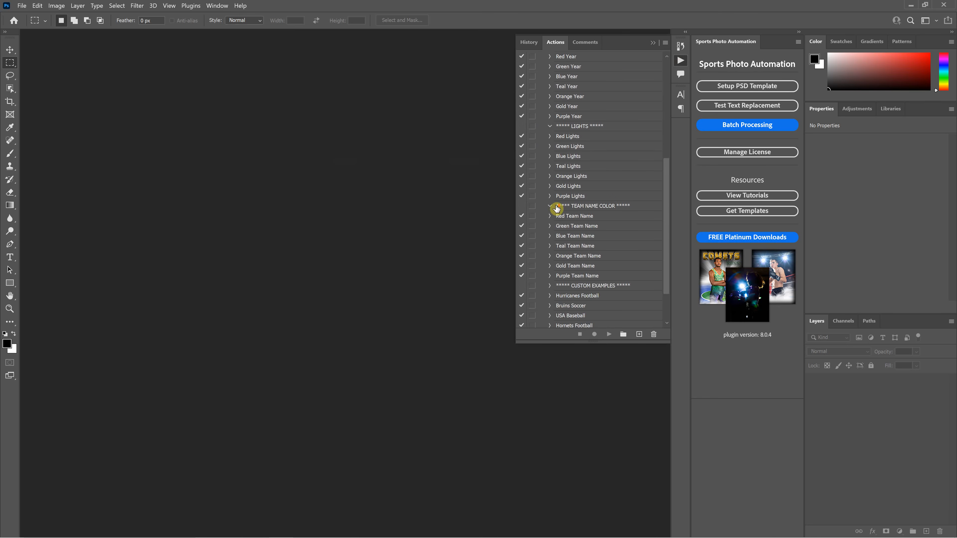
scroll(552, 202, "up", 6)
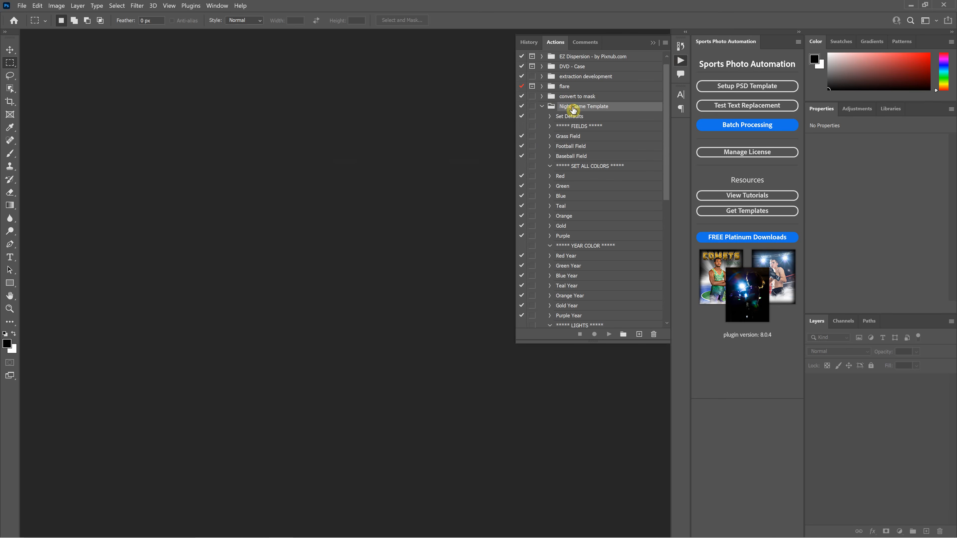
scroll(563, 159, "down", 10)
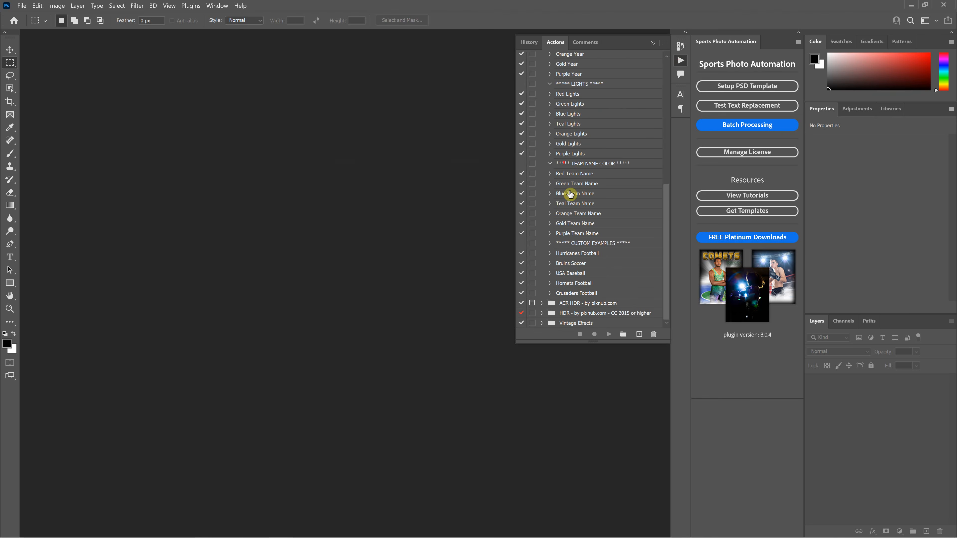
scroll(582, 225, "up", 3)
scroll(581, 223, "up", 6)
- Switch to Calc and highlight the action set name, followed by the action name Hornets Football, in cell D2
key("alt+Tab")
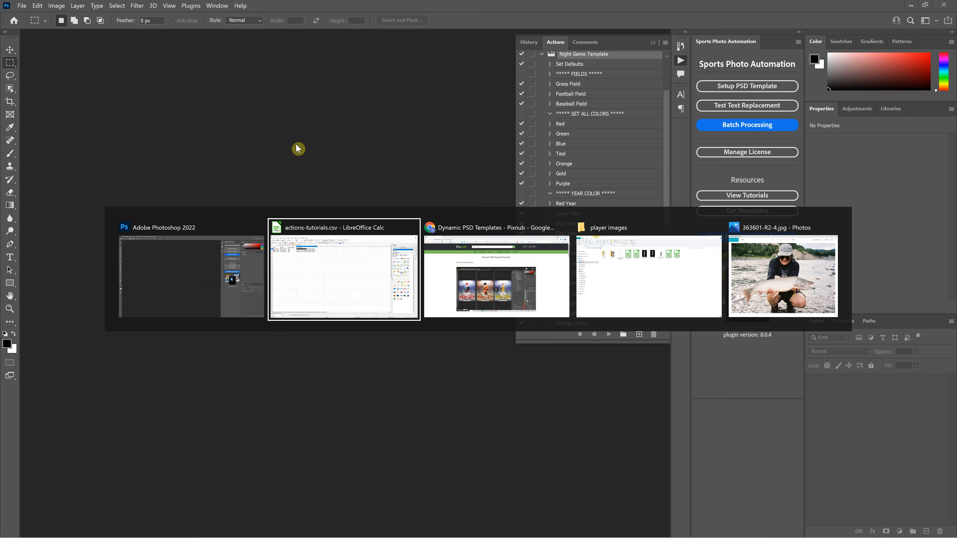
left_click(233, 91)
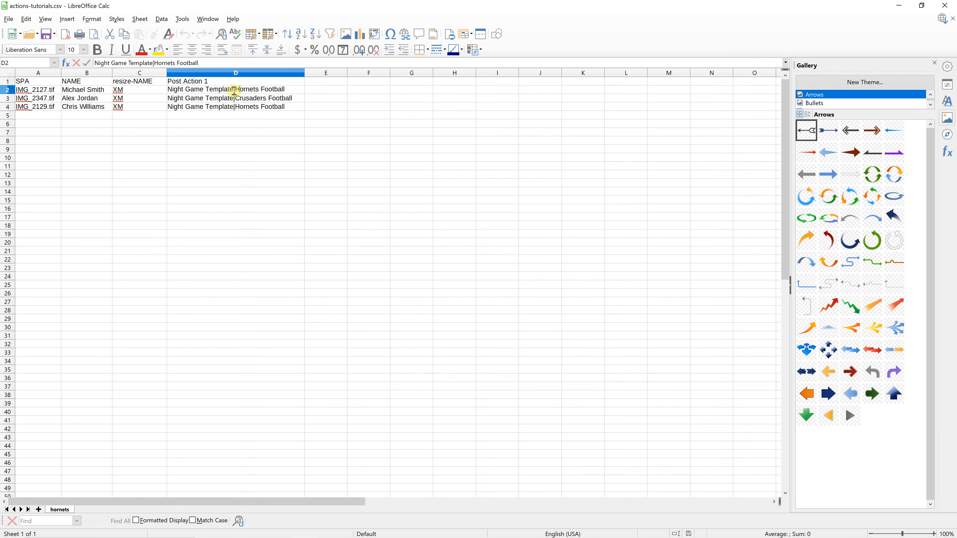
left_click_drag(233, 91, 167, 90)
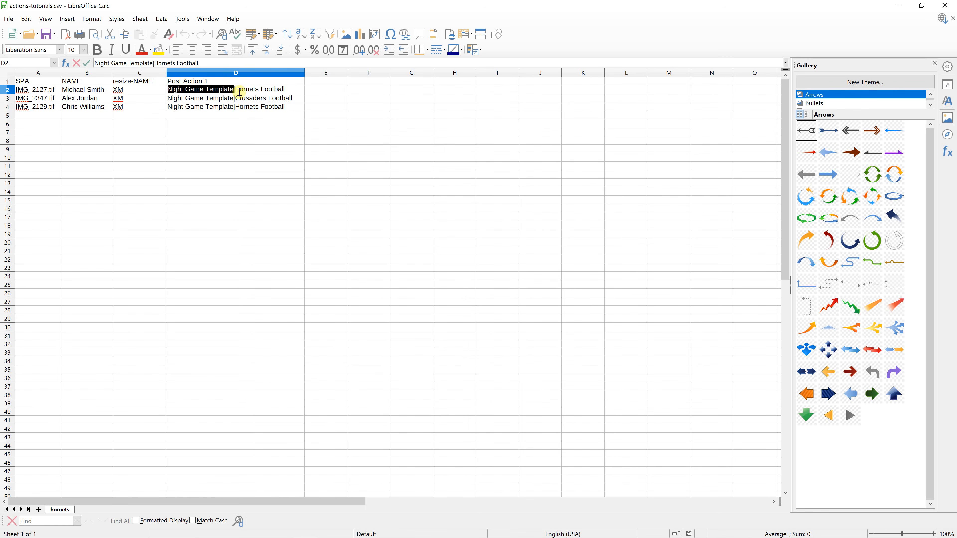
left_click_drag(236, 90, 286, 91)
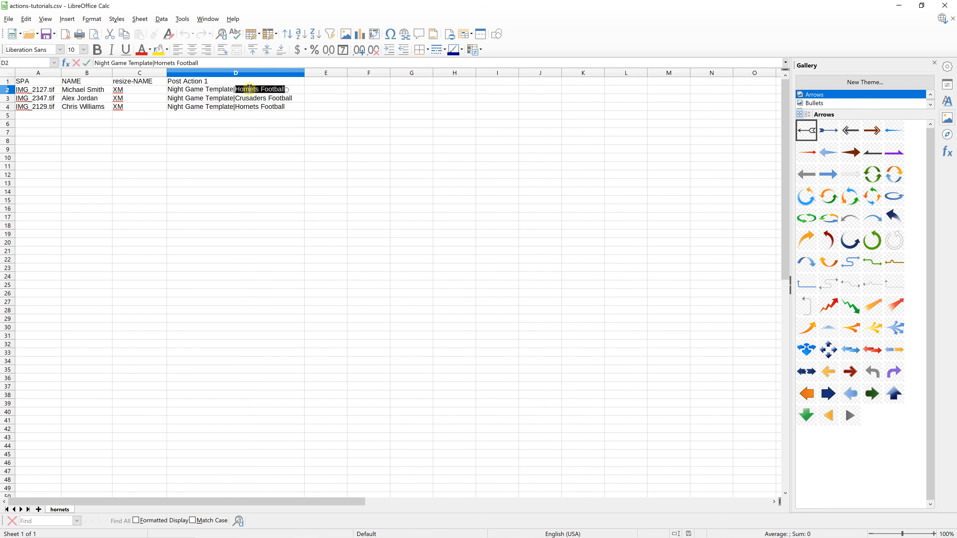
- Try removing the vertical bar between the action set and action name in cell D2, and undo the change
left_click(234, 90)
key("BackSpace")
left_click(260, 99)
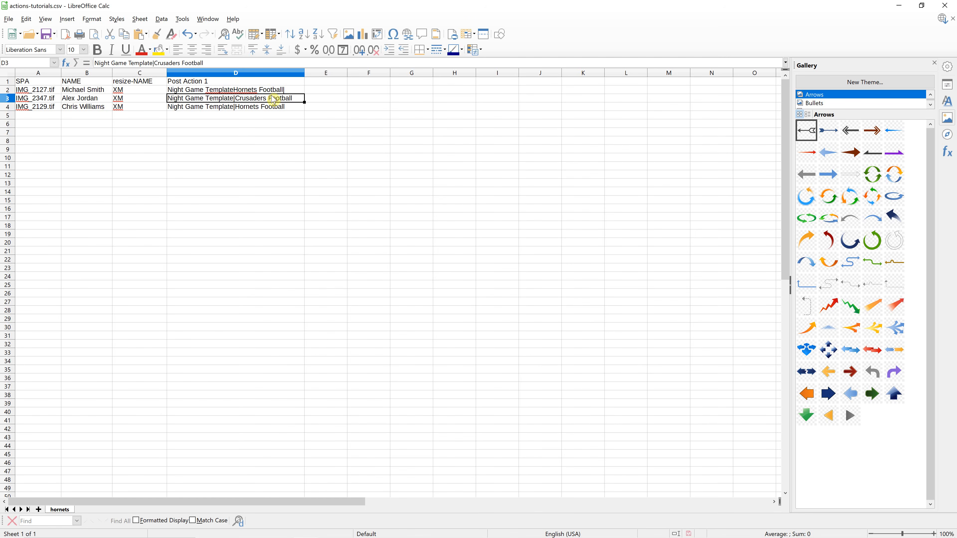
key("ctrl+z")
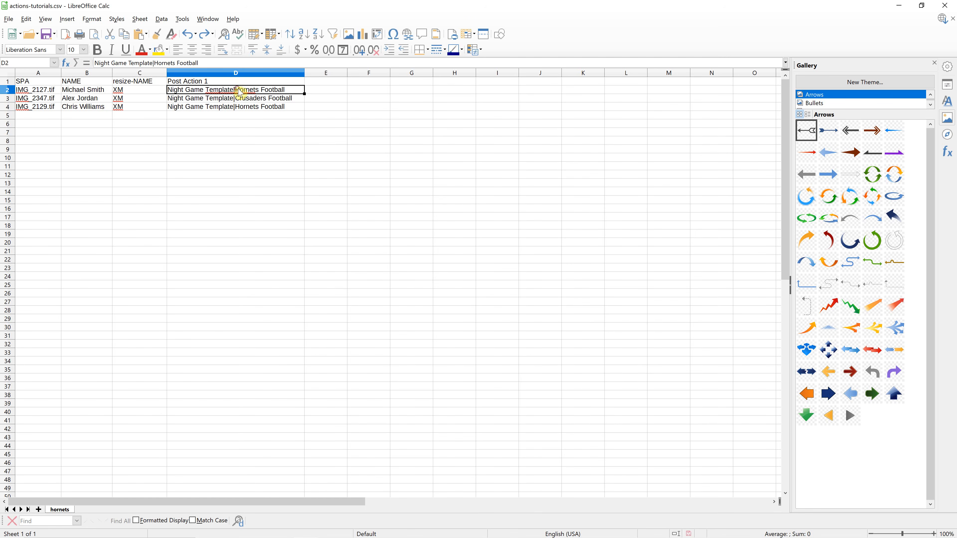
- Examine the separator between action set and action name in the three Post Action 1 entries
left_click(239, 100)
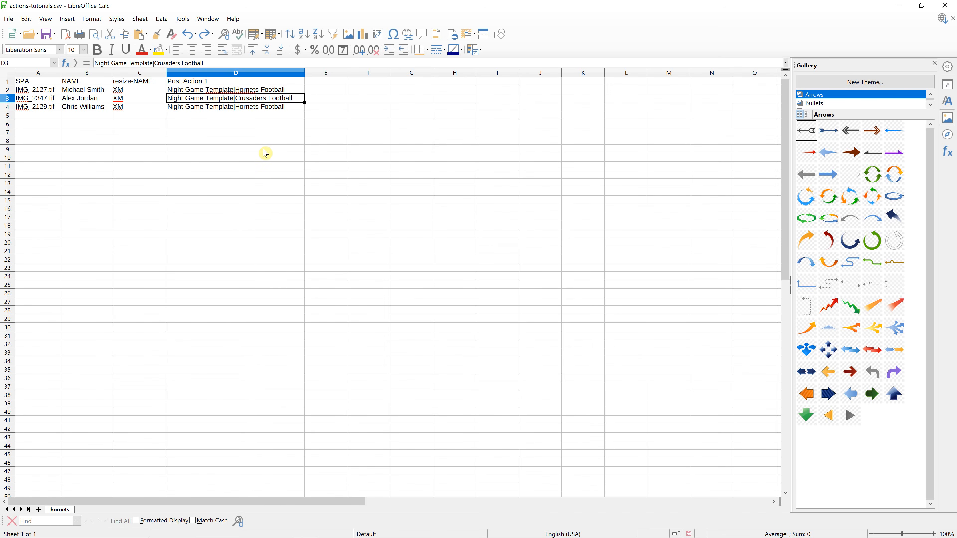
left_click(221, 107)
double_click(237, 99)
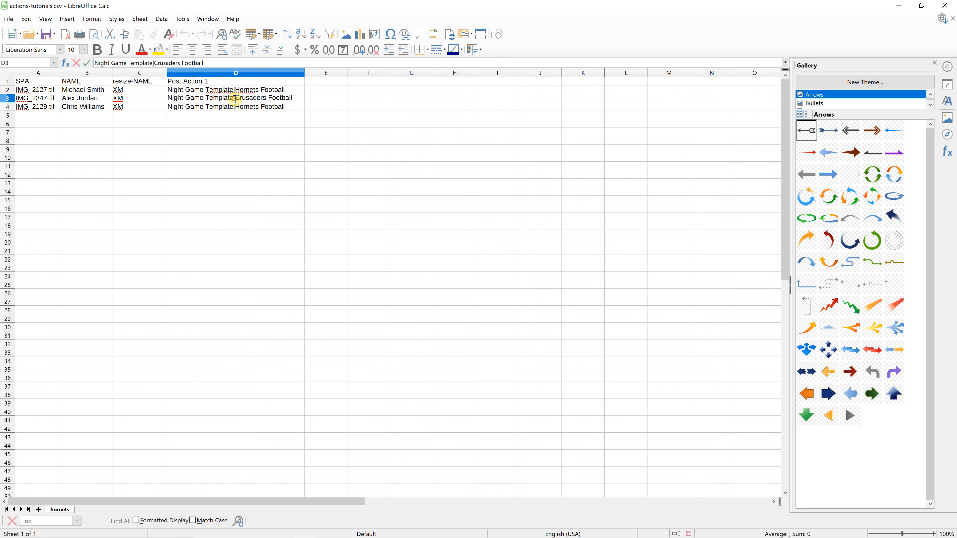
left_click(243, 110)
left_click(224, 90)
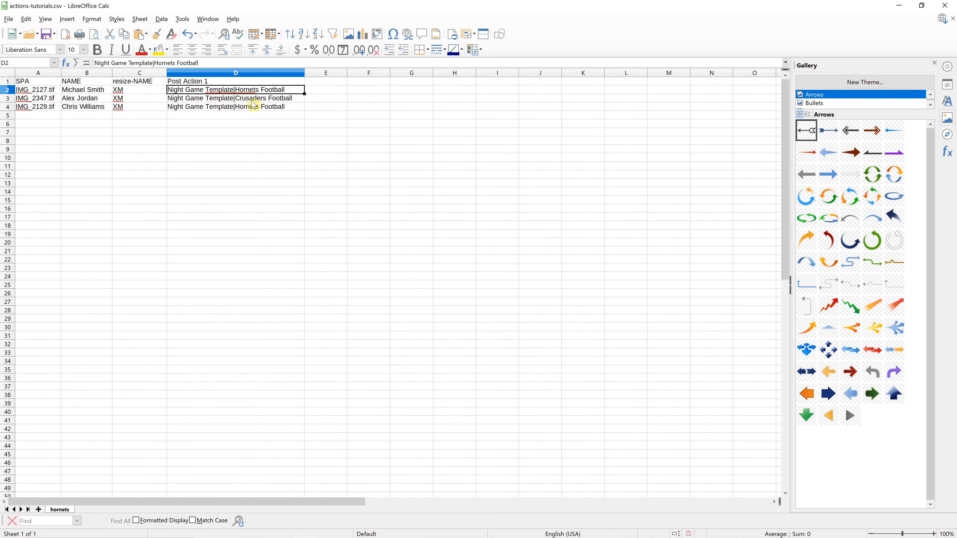
left_click(252, 118)
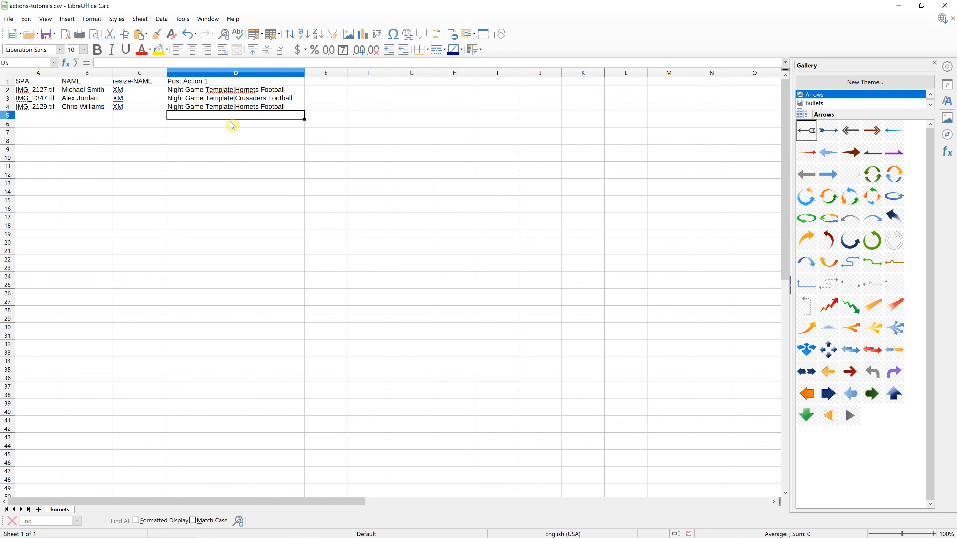
- Return to Photoshop, open the batch processing settings and load actions-tutorials.csv from the player images folder as the CSV data
key("alt+Tab")
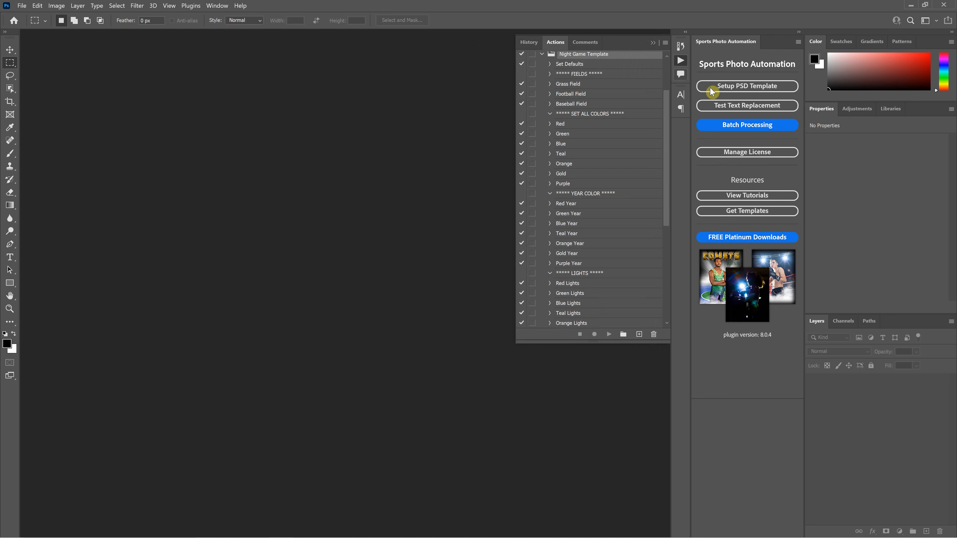
left_click(737, 126)
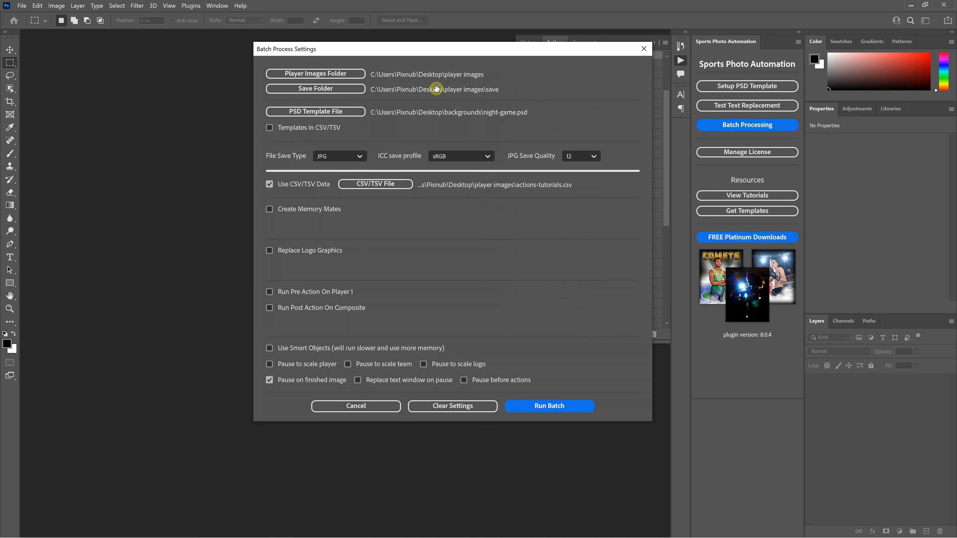
left_click(376, 184)
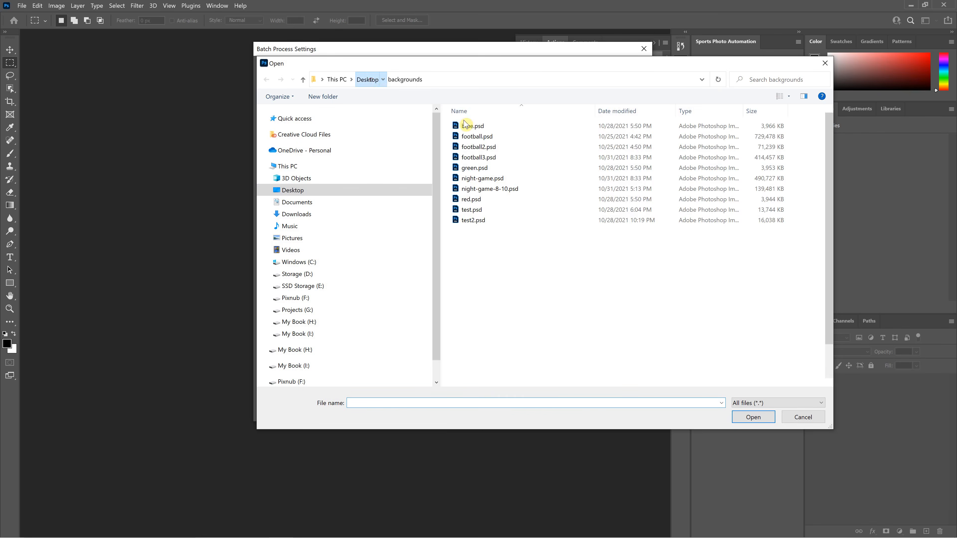
double_click(711, 233)
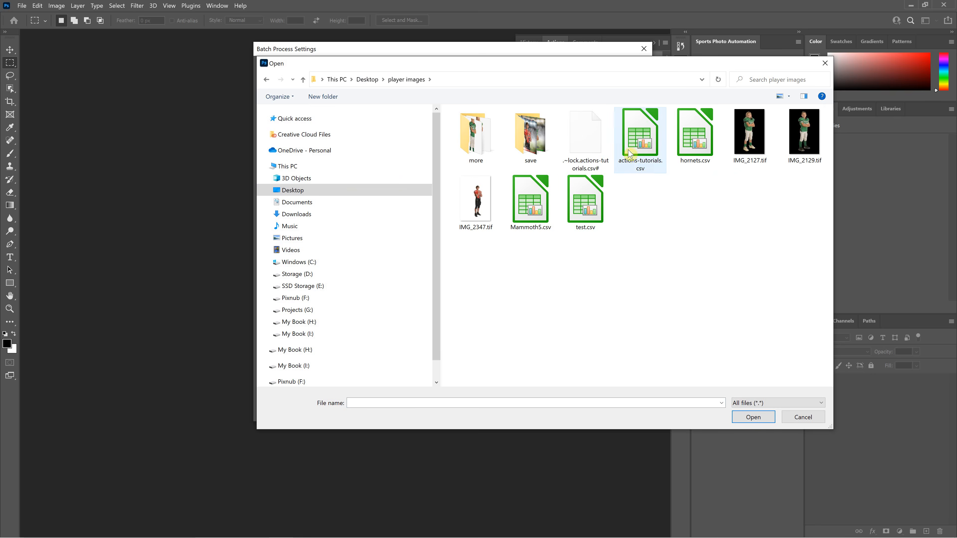
left_click(640, 151)
left_click(753, 416)
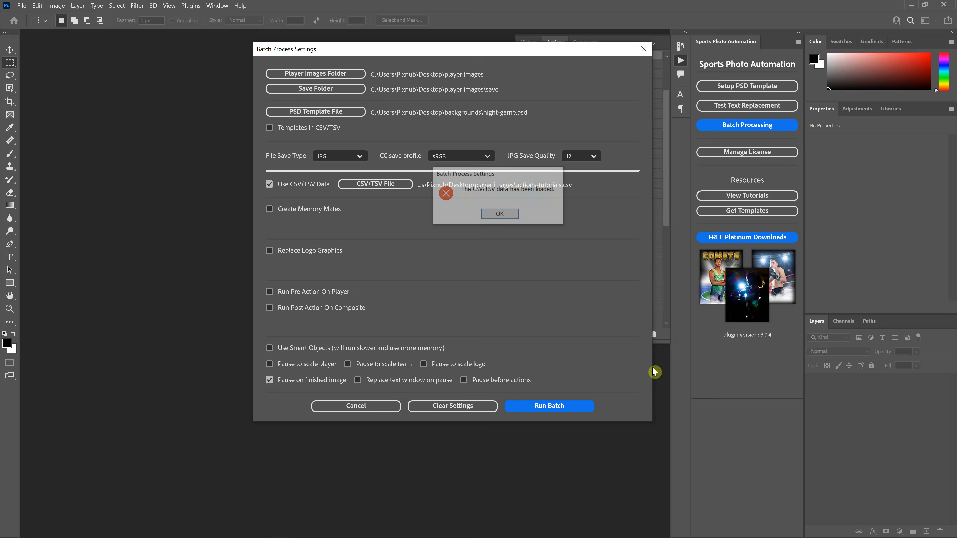
left_click(514, 214)
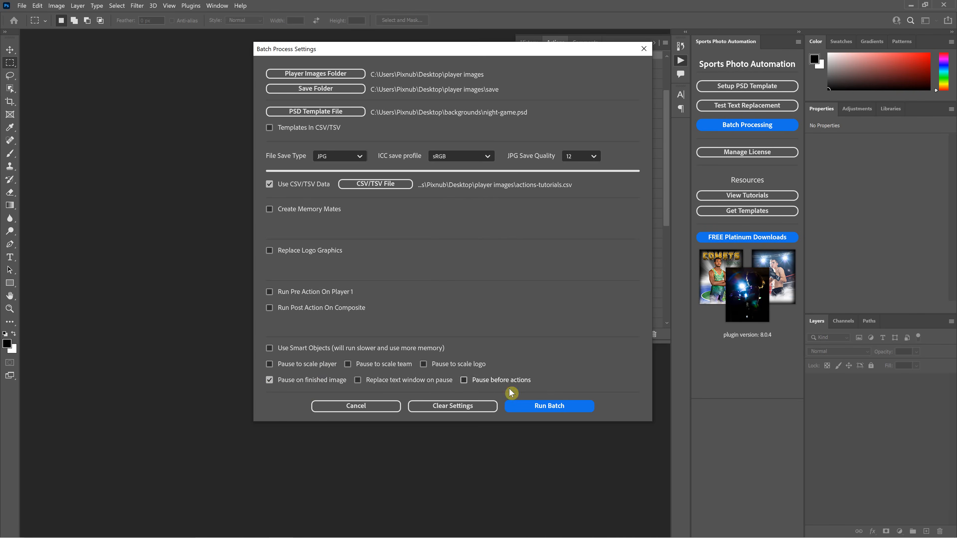
- Run the batch, check the Hornets Football action's steps at the first image's pause, and collapse the action and the actions list
left_click(526, 401)
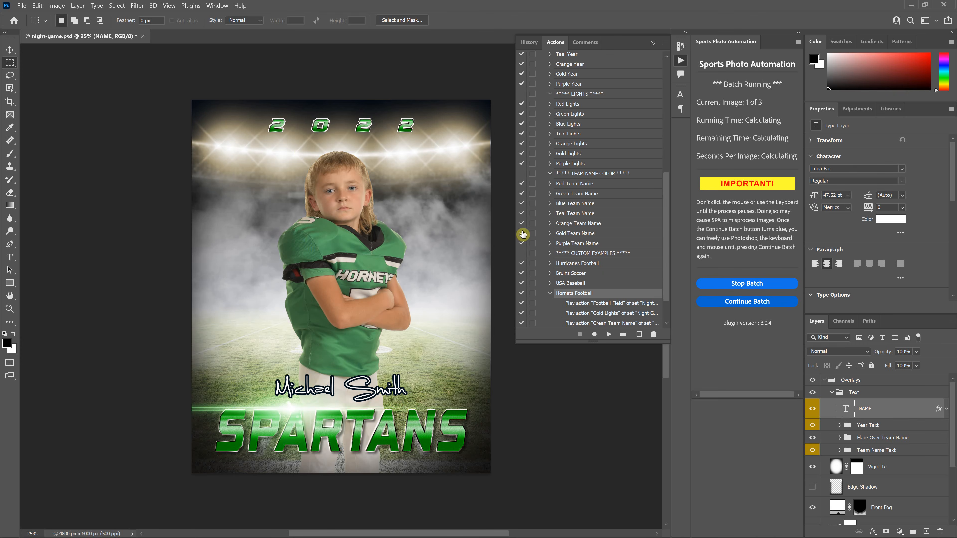
scroll(584, 287, "down", 2)
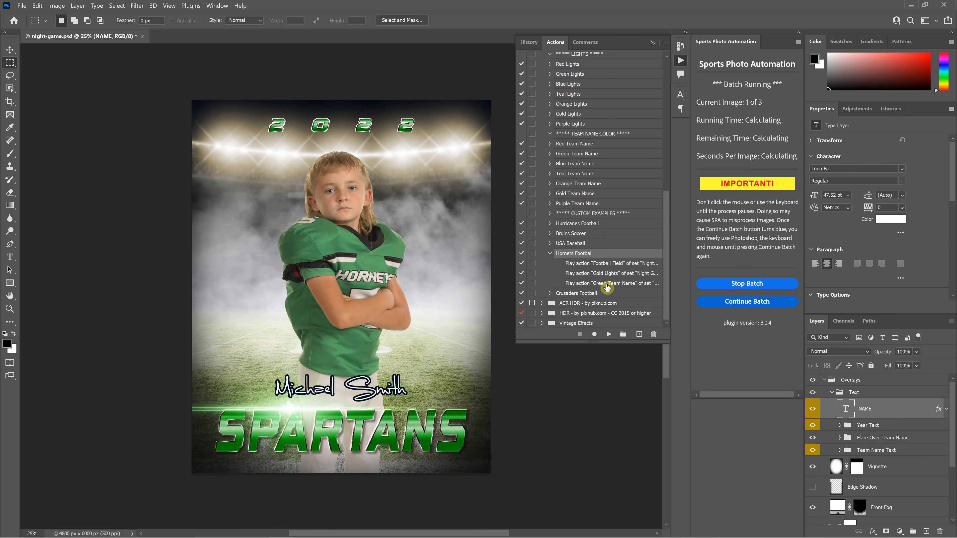
left_click(550, 255)
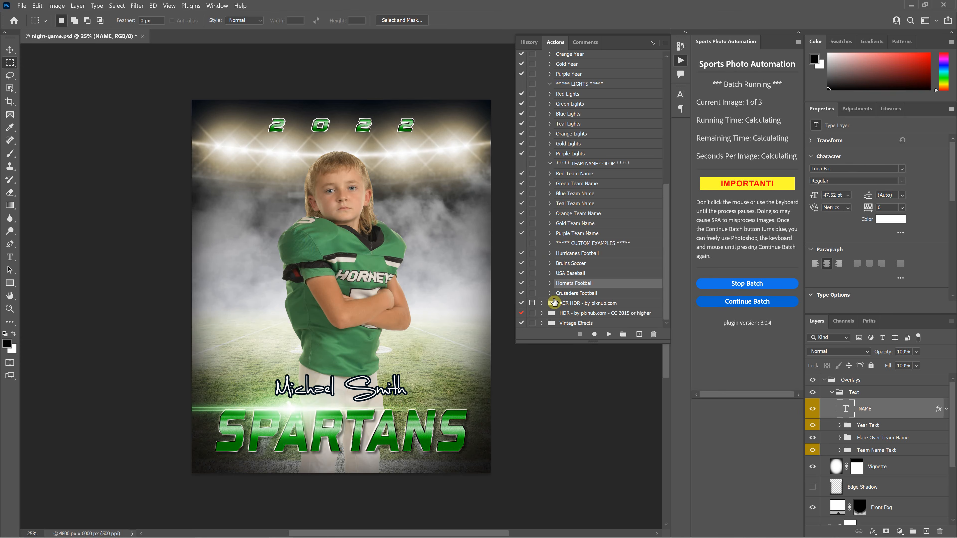
left_click(652, 42)
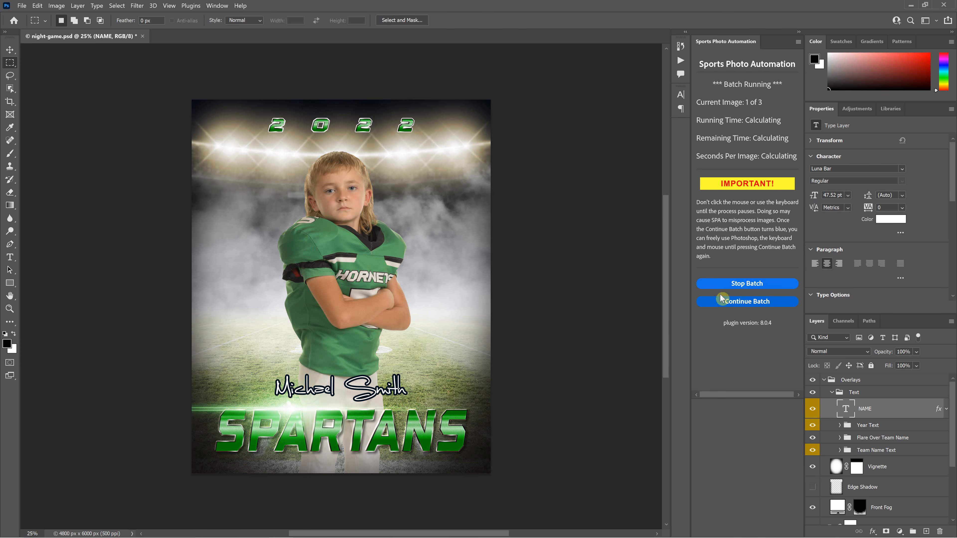
- Continue the batch to the second image, check the Crusaders Football action's steps at the pause, and collapse the action and the actions list
left_click(739, 302)
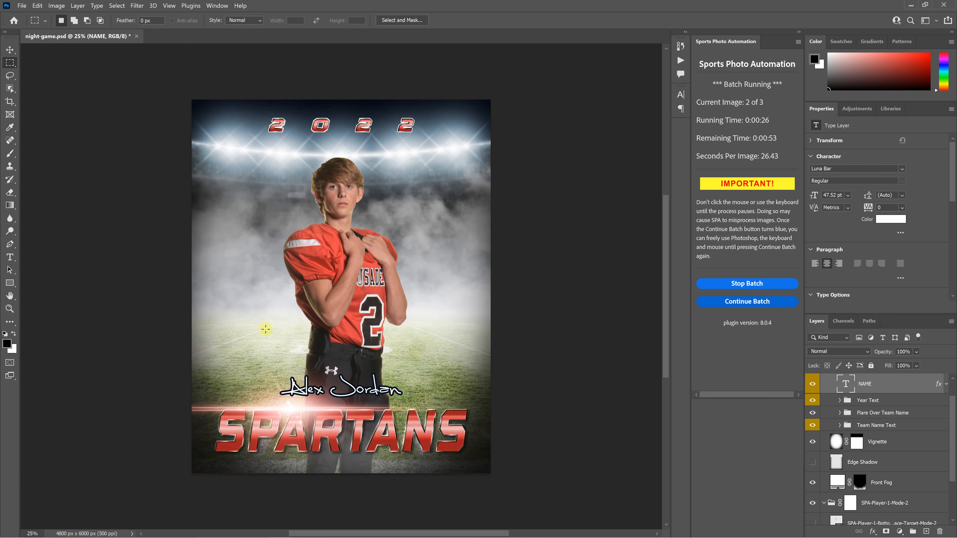
left_click(680, 60)
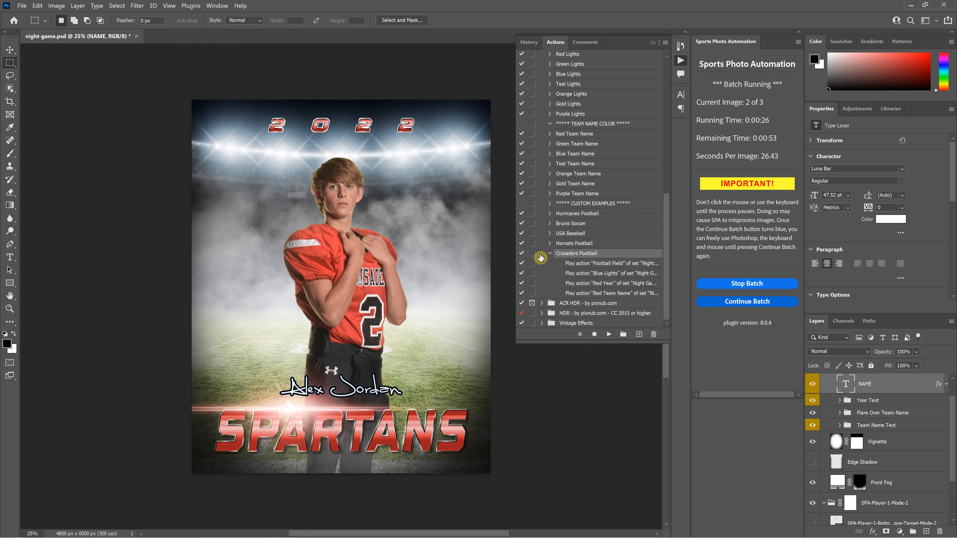
left_click(550, 253)
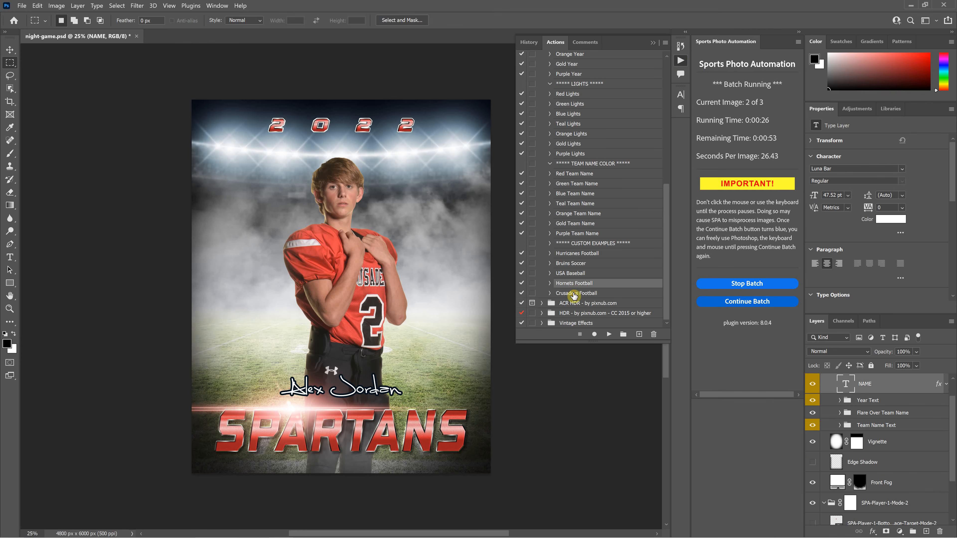
left_click(573, 284)
left_click(653, 43)
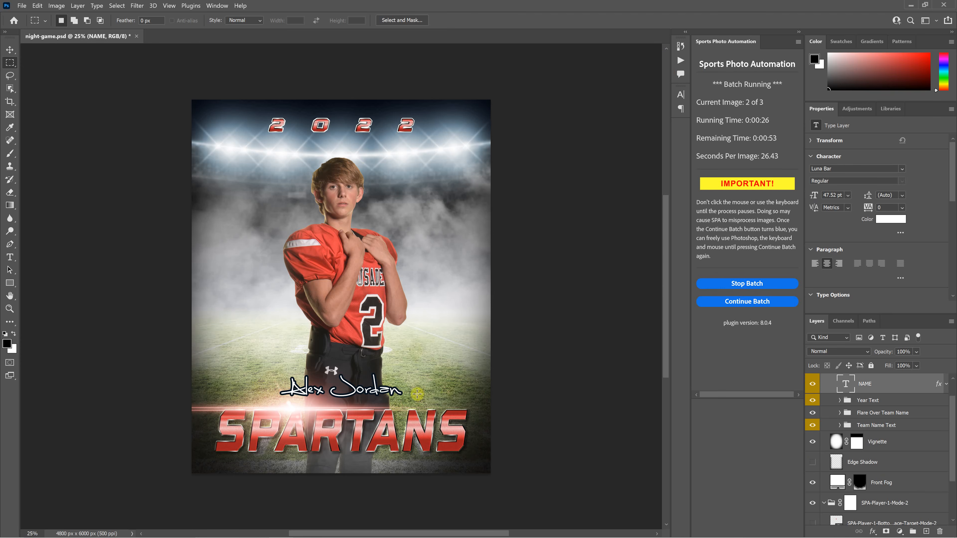
- Switch to actions-tutorials.csv in LibreOffice Calc and delete the NAME and resize-NAME columns
key("alt+Tab")
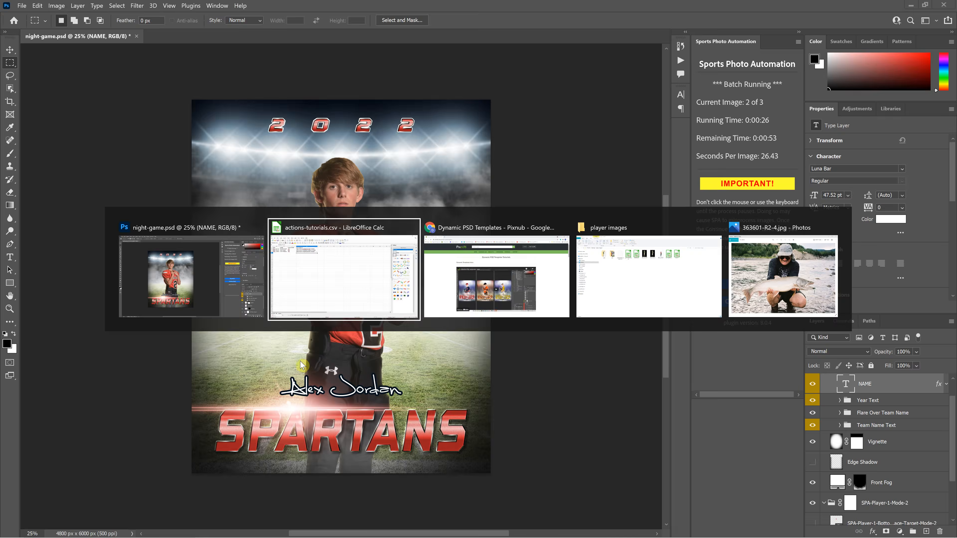
left_click(97, 73)
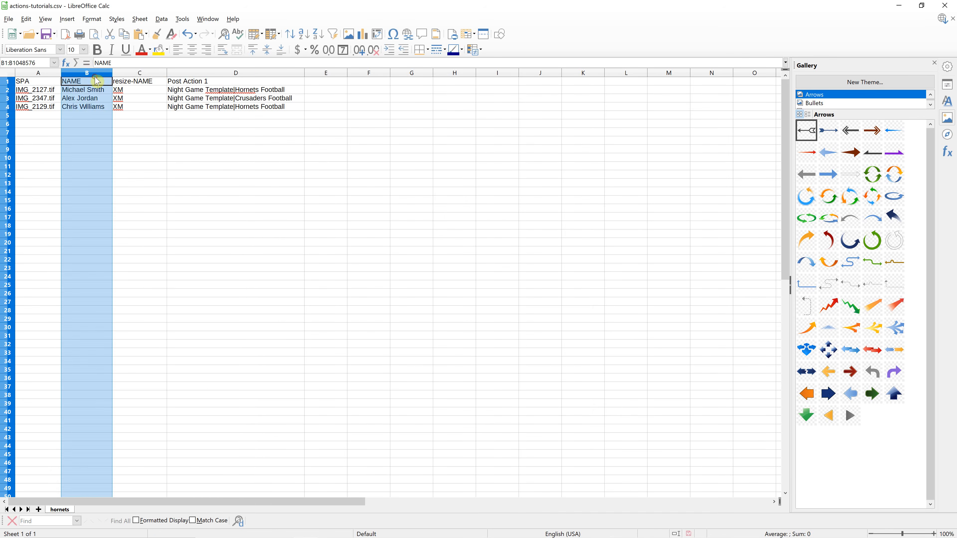
left_click(121, 108)
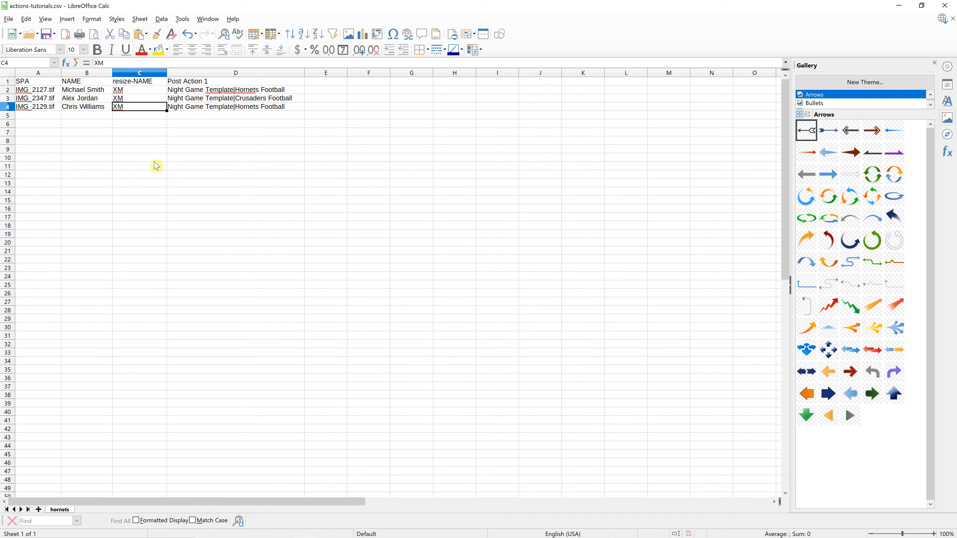
left_click(144, 150)
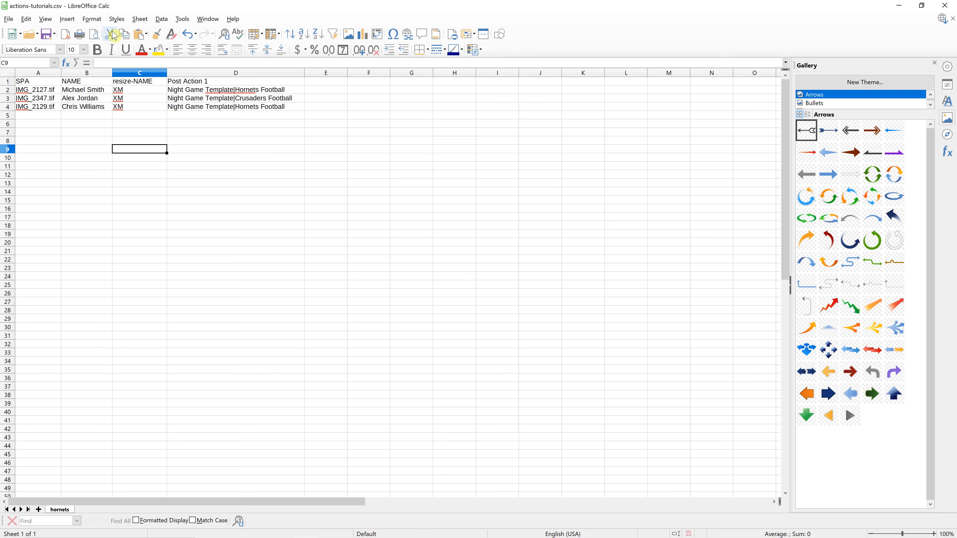
left_click_drag(97, 72, 118, 77)
right_click(118, 77)
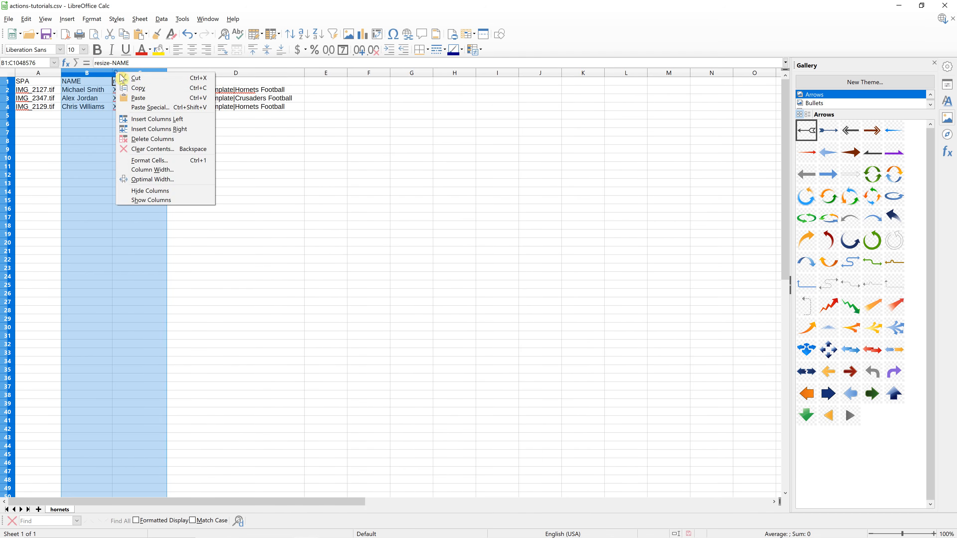
left_click(136, 137)
left_click(136, 141)
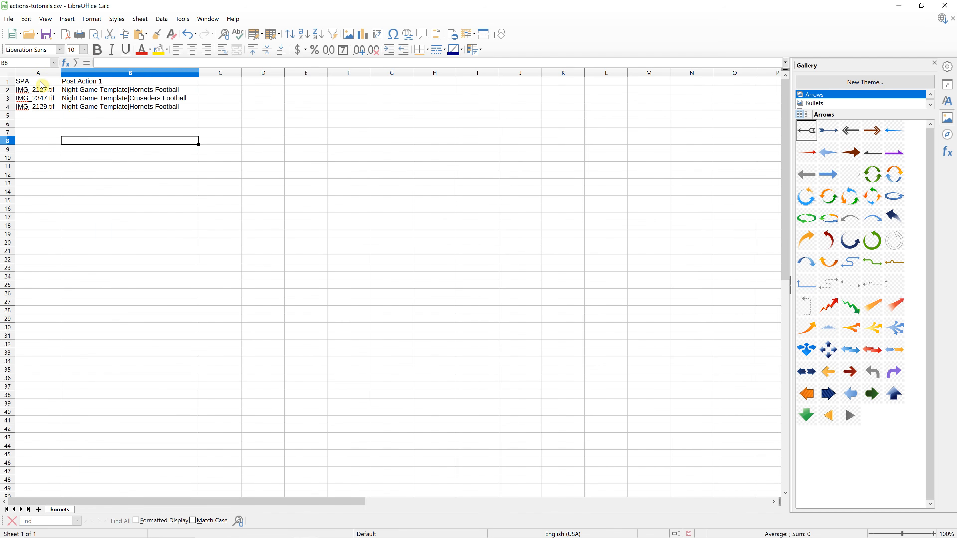
- Review the SPA file names and Post Action 1 entries in the CSV, and compare them with the third image's result in Photoshop
left_click(41, 90)
left_click(100, 82)
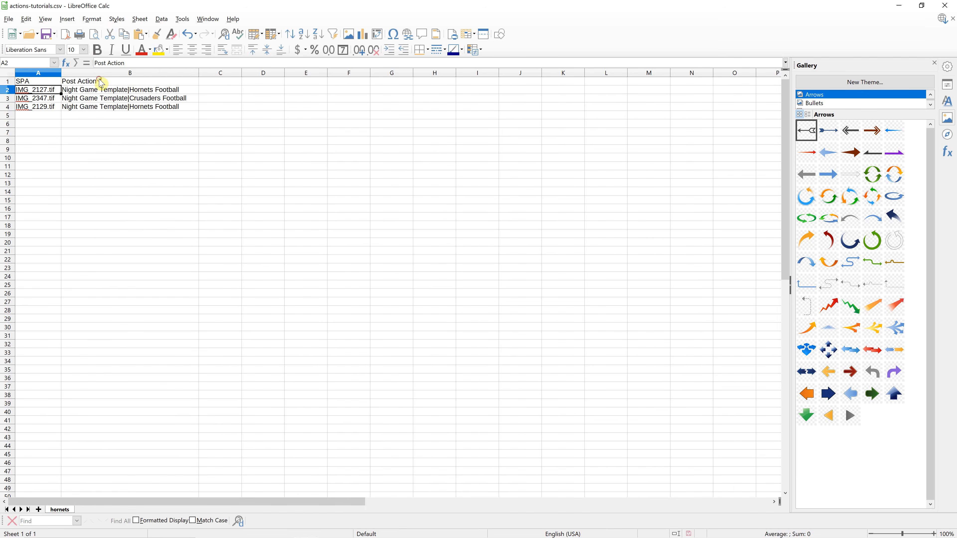
left_click(100, 92)
left_click(101, 107)
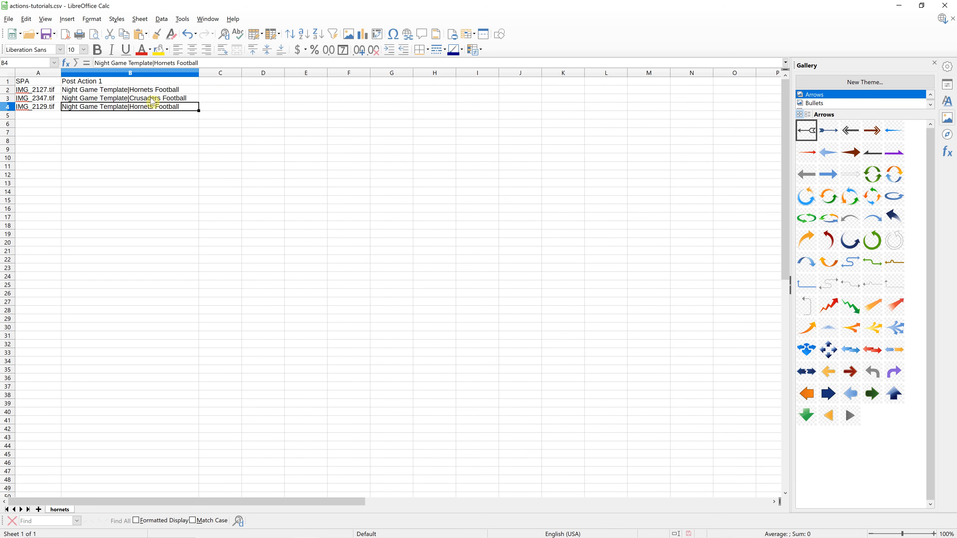
key("alt+Tab")
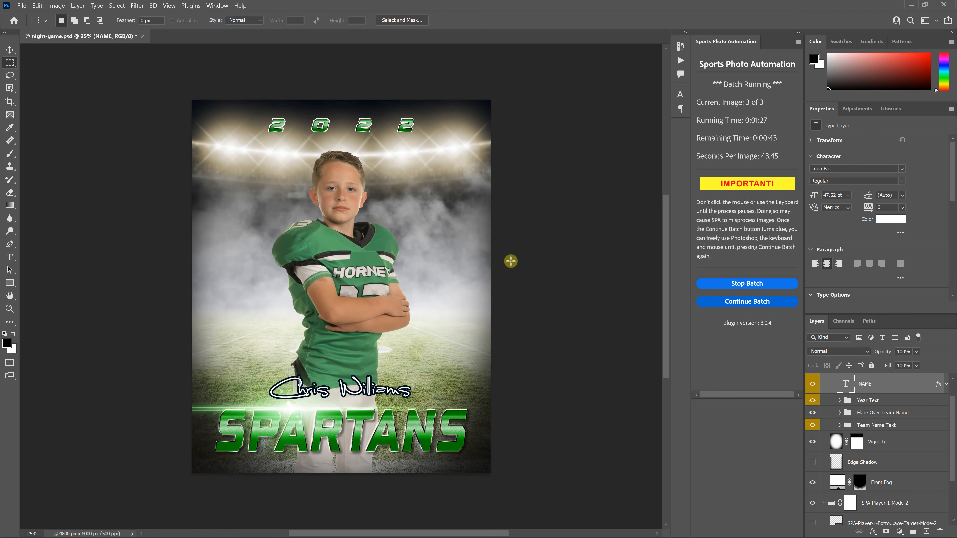
key("alt+Tab")
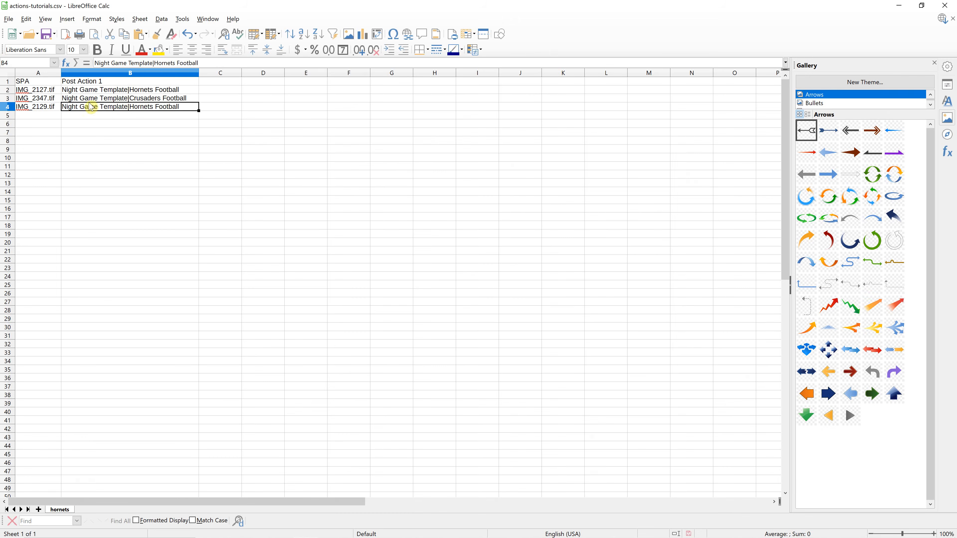
left_click(109, 126)
- Switch to the Pixnub page in Chrome and look through the Dynamic PSD Template tutorials, including Running Actions During SPA Batch
key("alt+Tab")
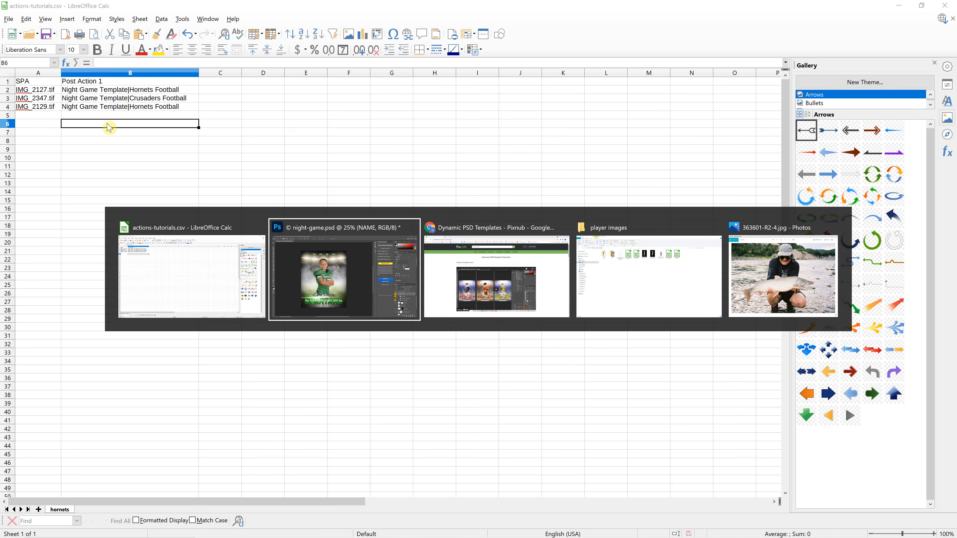
key("alt+Tab")
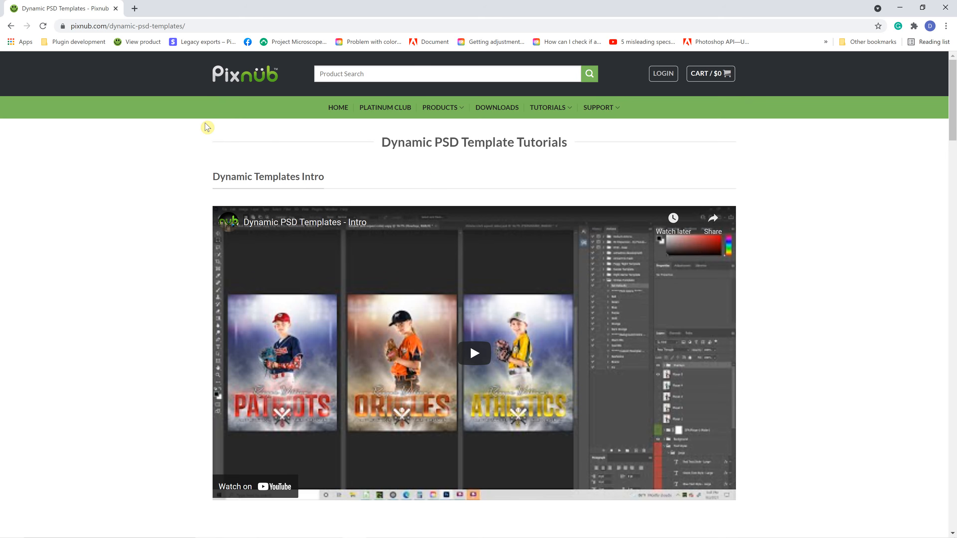
mouse_move(549, 112)
scroll(760, 238, "down", 7)
scroll(765, 237, "down", 7)
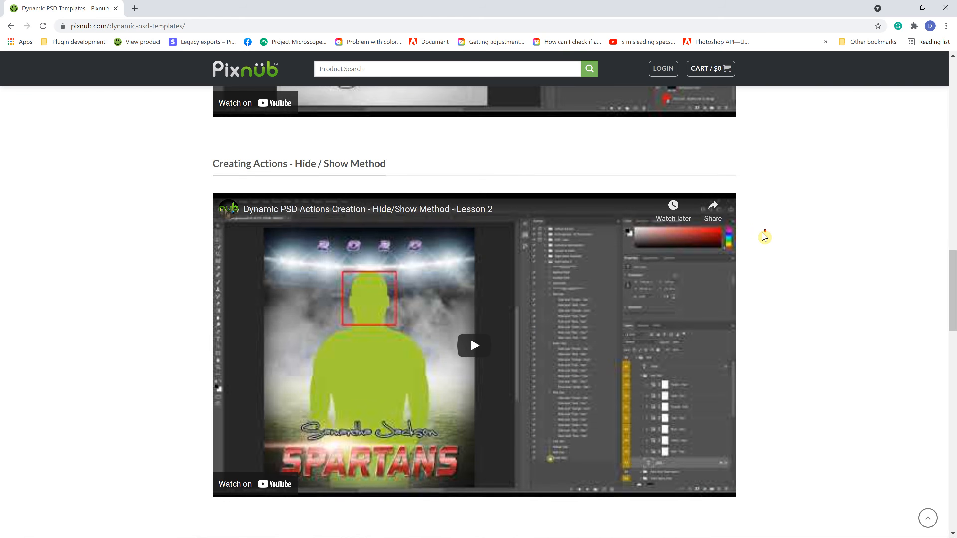
scroll(765, 236, "down", 10)
scroll(766, 237, "down", 10)
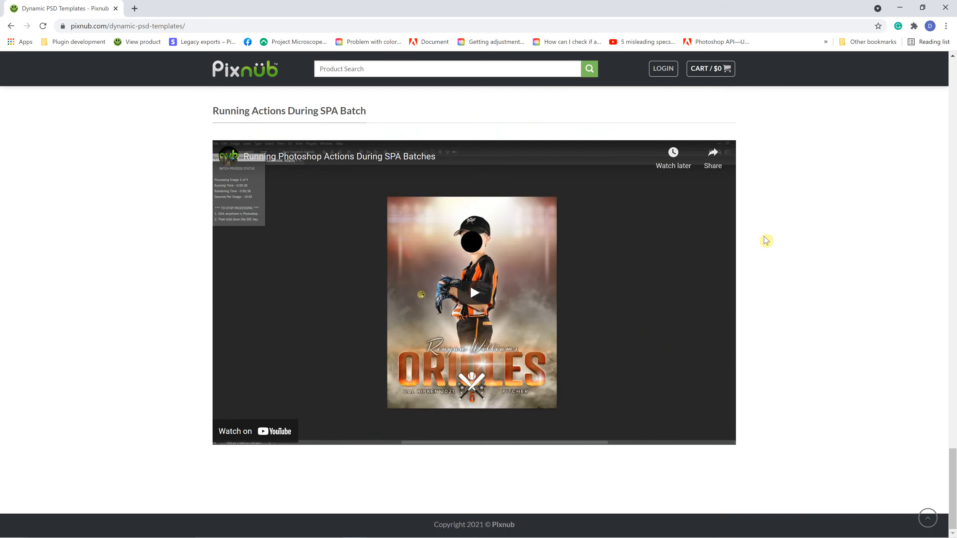
scroll(766, 240, "up", 20)
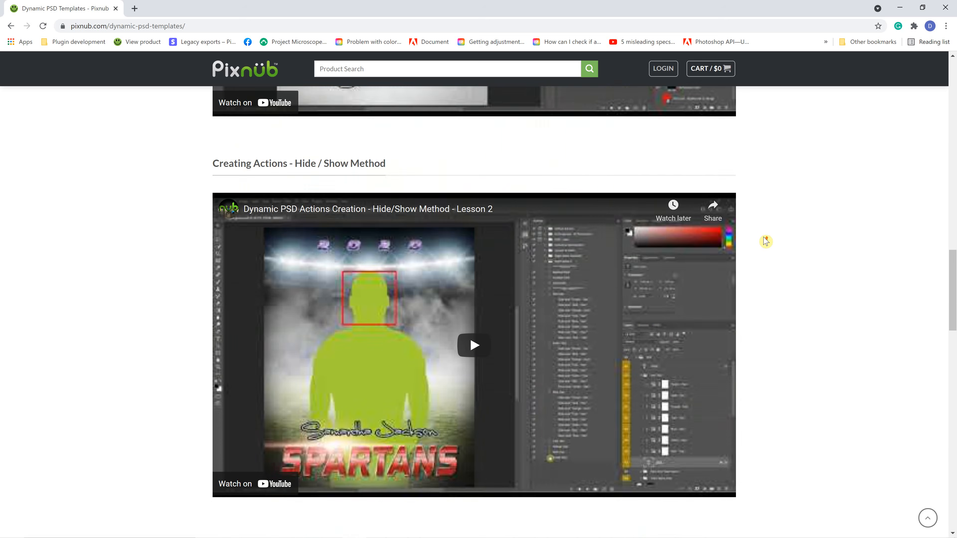
scroll(764, 241, "up", 2)
scroll(763, 240, "up", 12)
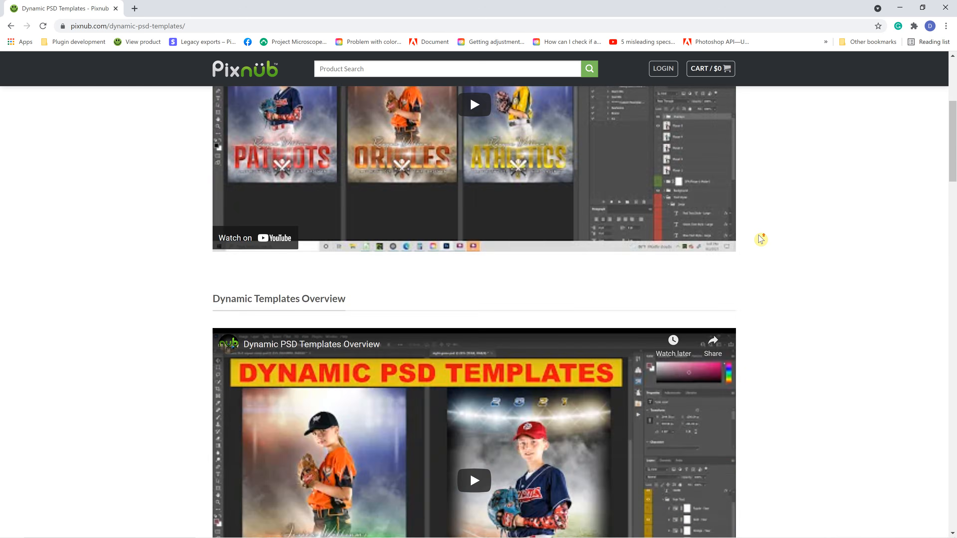
scroll(715, 256, "up", 1)
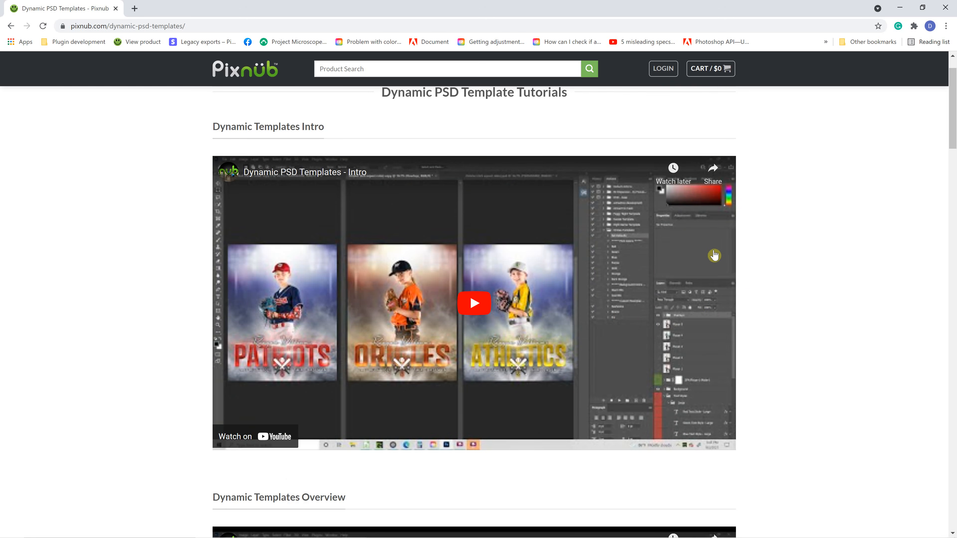
scroll(708, 252, "up", 1)
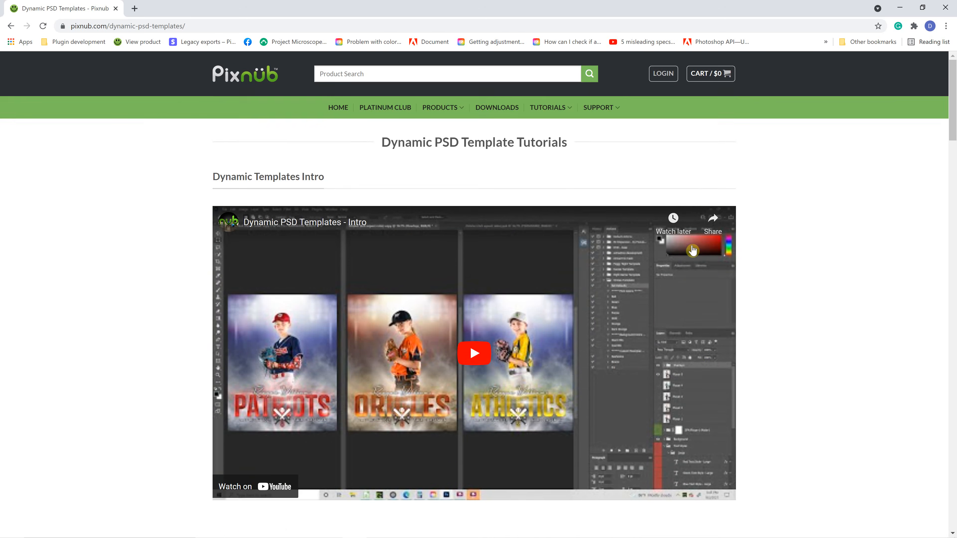
- Return to Photoshop and end the batch run at the third image
key("alt+Tab")
key("alt+Tab")
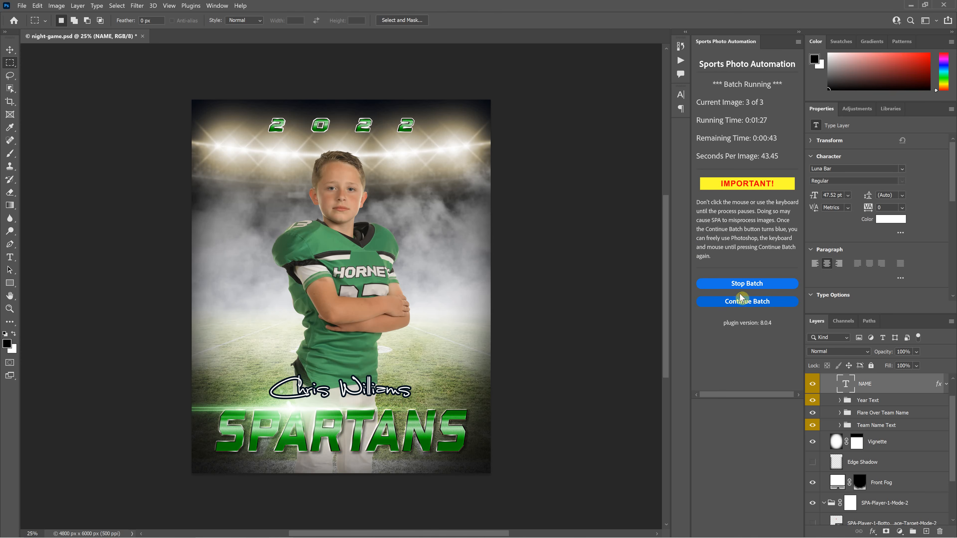
left_click(736, 306)
left_click(717, 284)
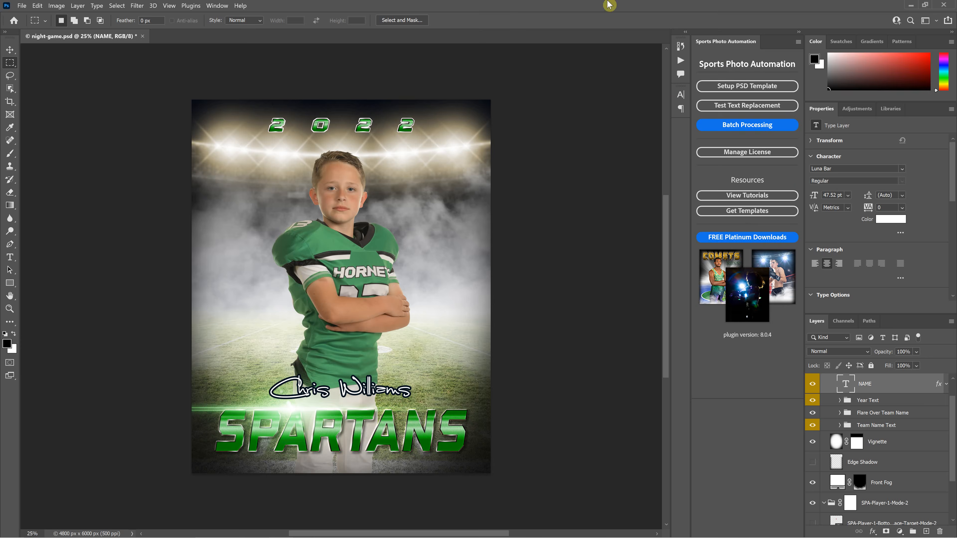
- Collapse the Hornets Football action and play the USA Baseball action on the night-game template
left_click(680, 60)
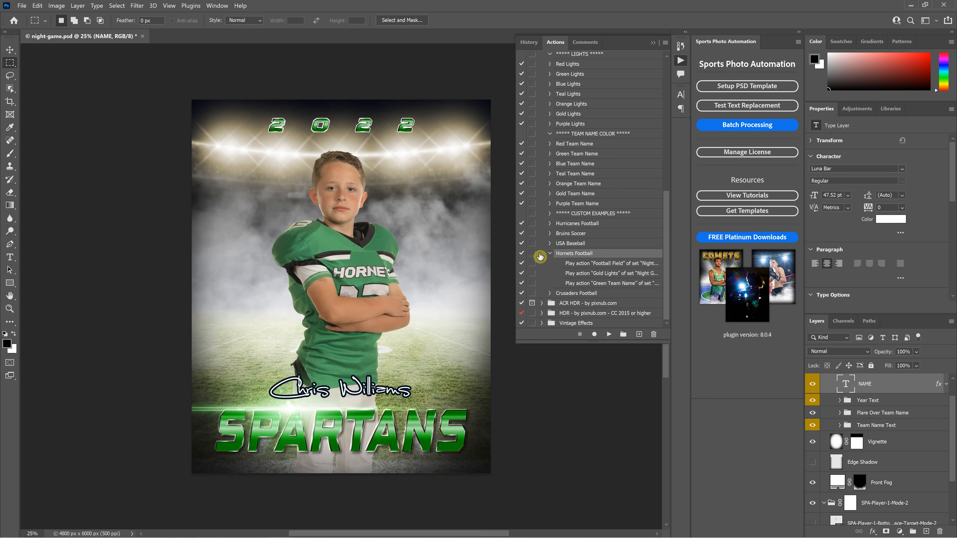
left_click(551, 254)
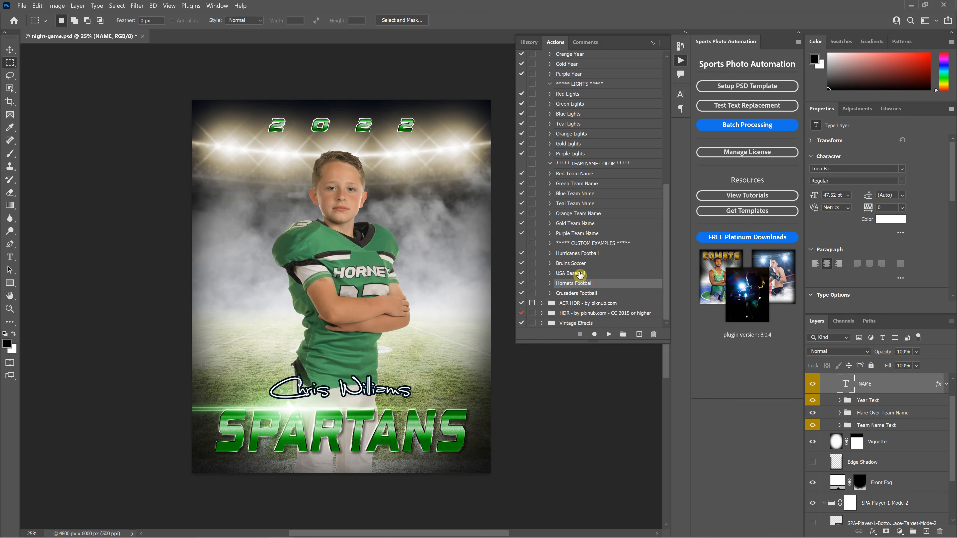
left_click(579, 275)
left_click(609, 334)
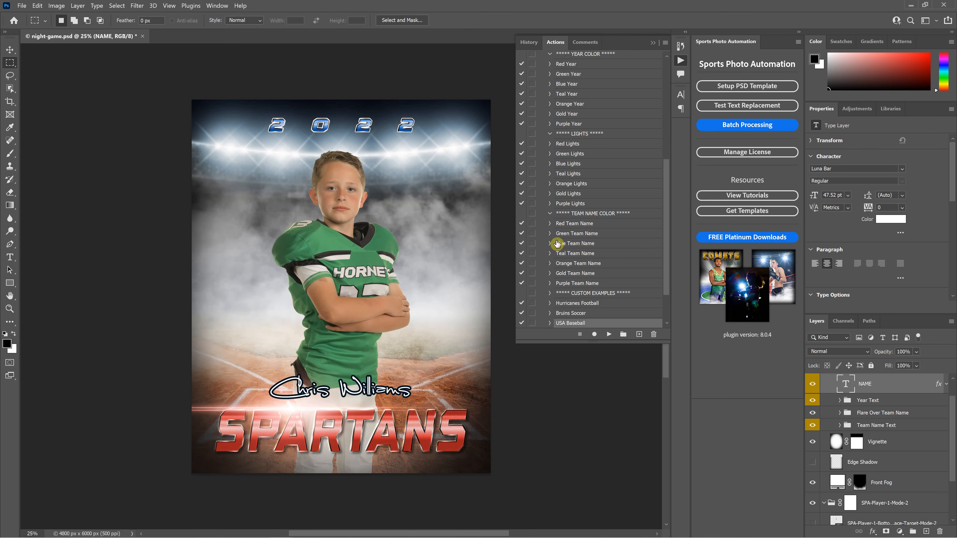
- Play the Bruins Soccer custom action on the night-game template
scroll(576, 273, "down", 2)
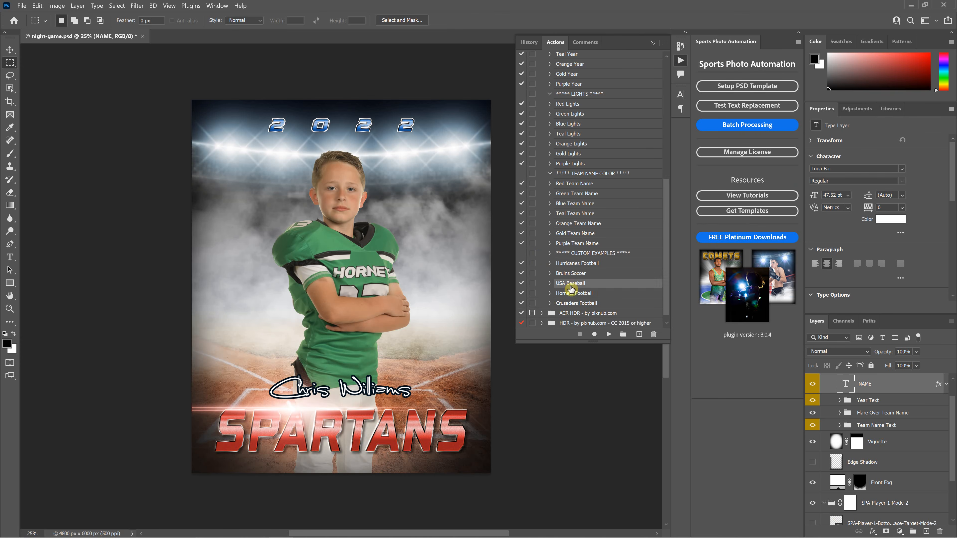
left_click(570, 275)
left_click(608, 333)
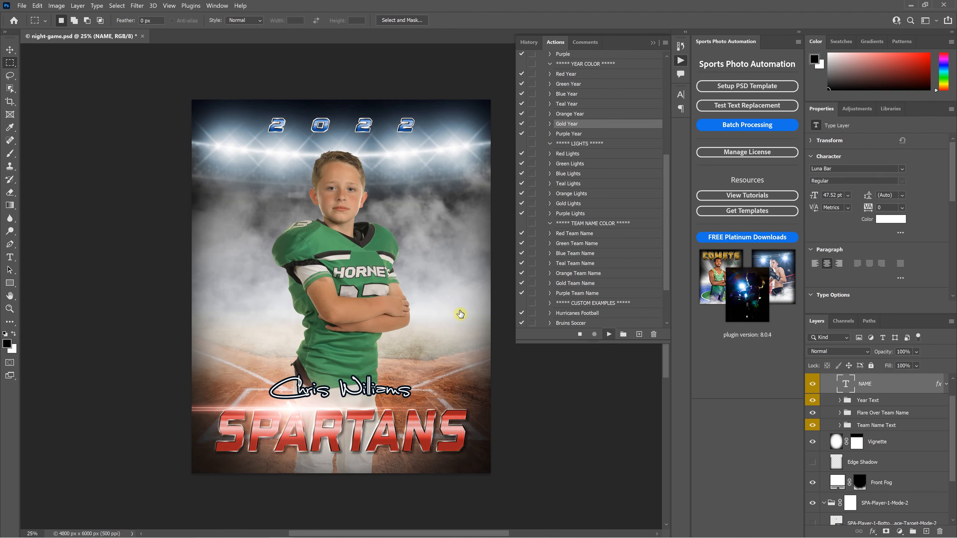